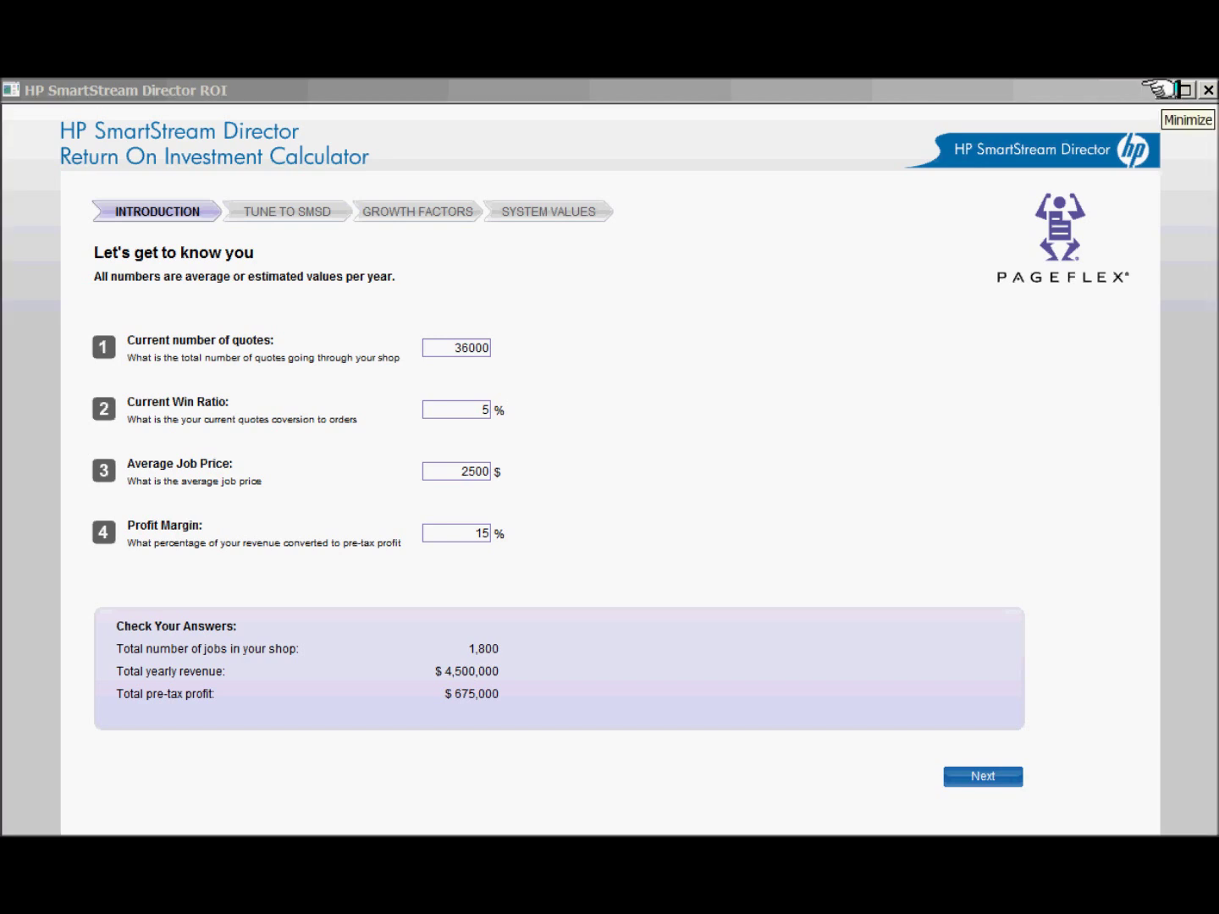
Minimize the ROI calculator window to reveal the desktop and its zip file
click(1178, 89)
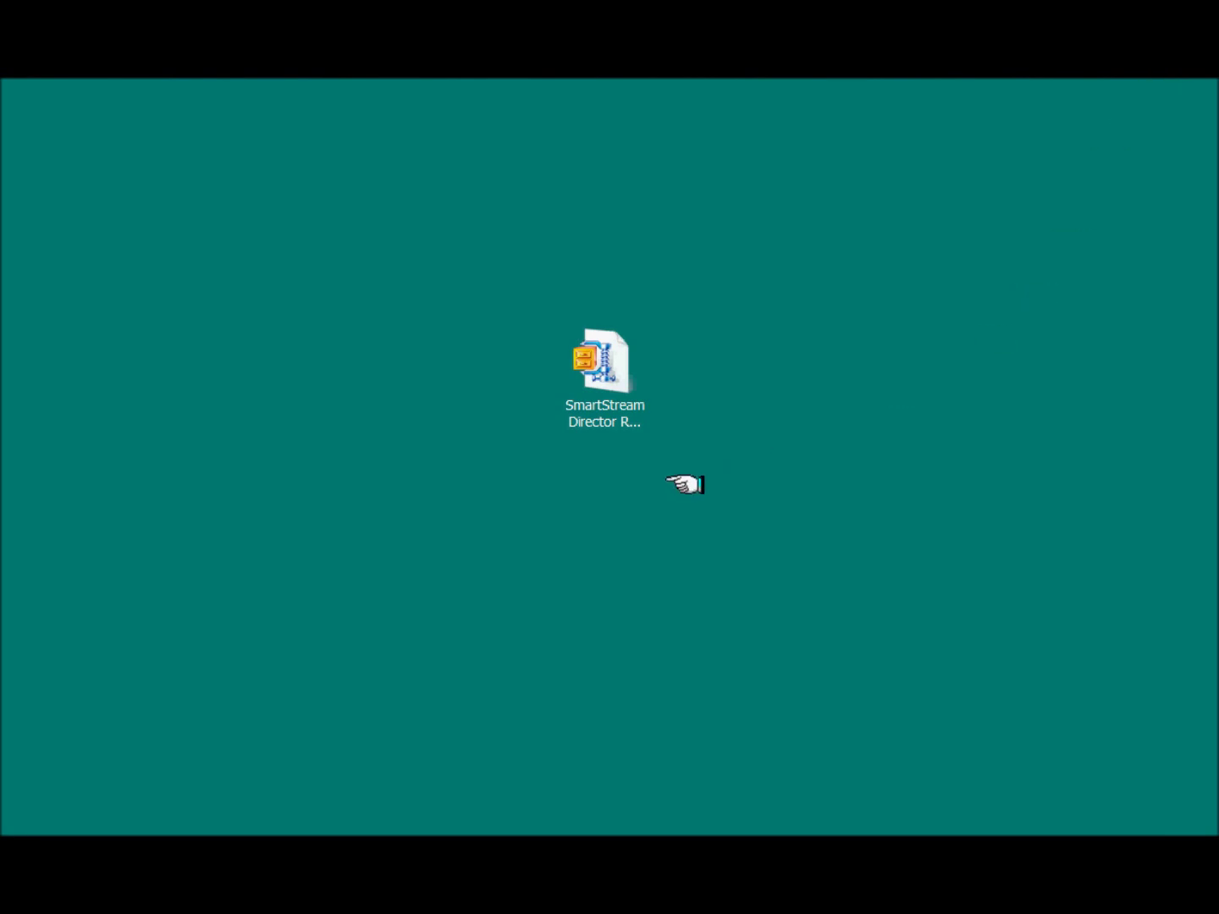
Open SmartStream Director ROI.zip in WinZip and browse its SmartStream Director ROI folder contents
click(603, 358)
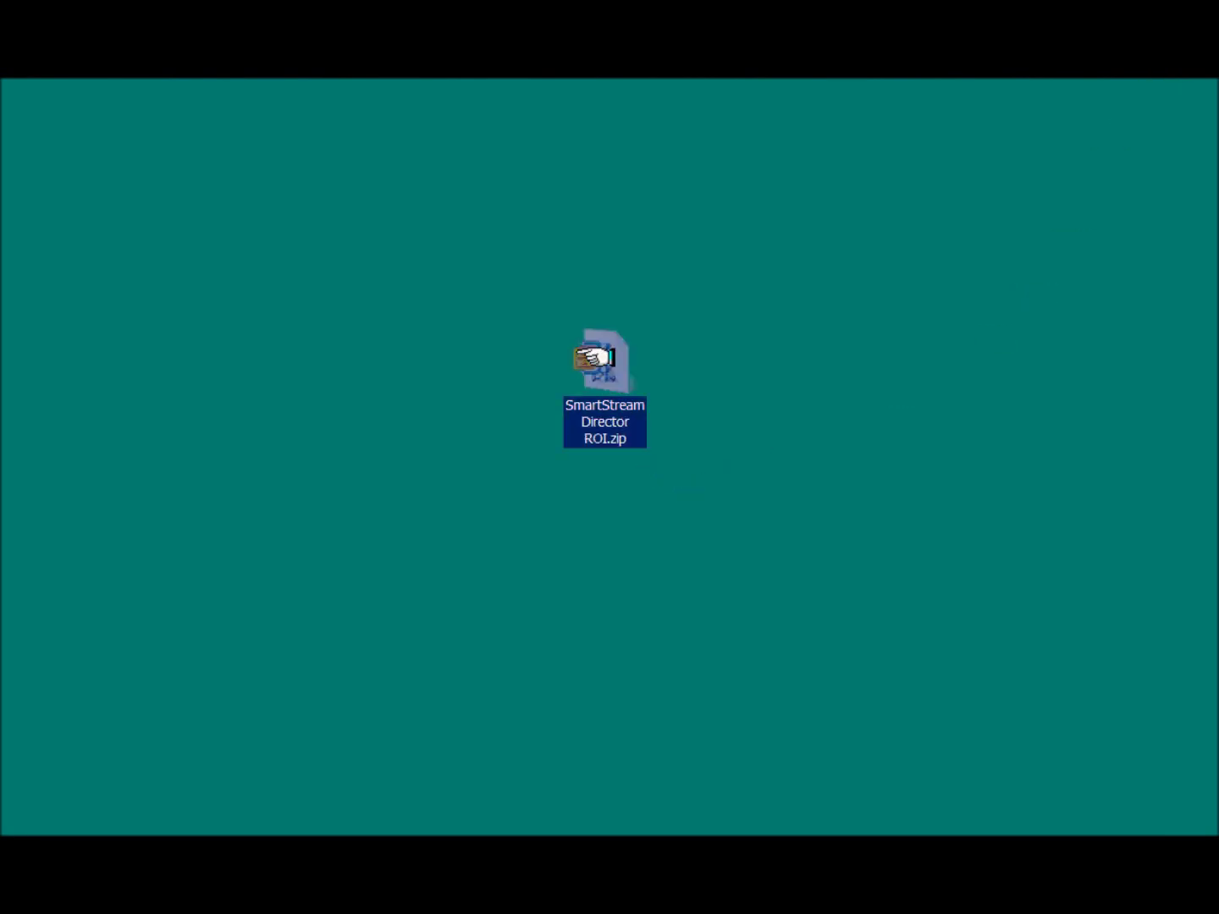
double_click(595, 356)
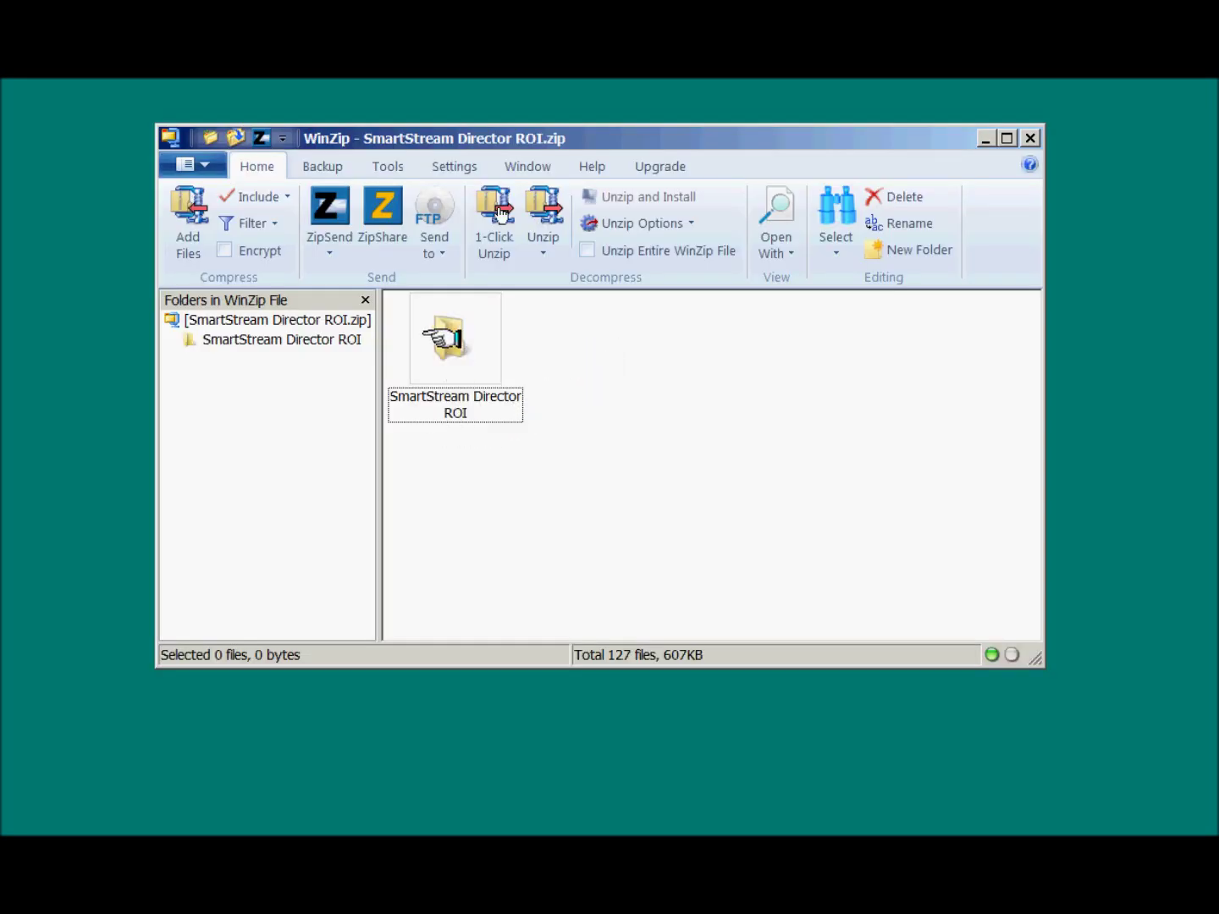
click(446, 337)
double_click(440, 334)
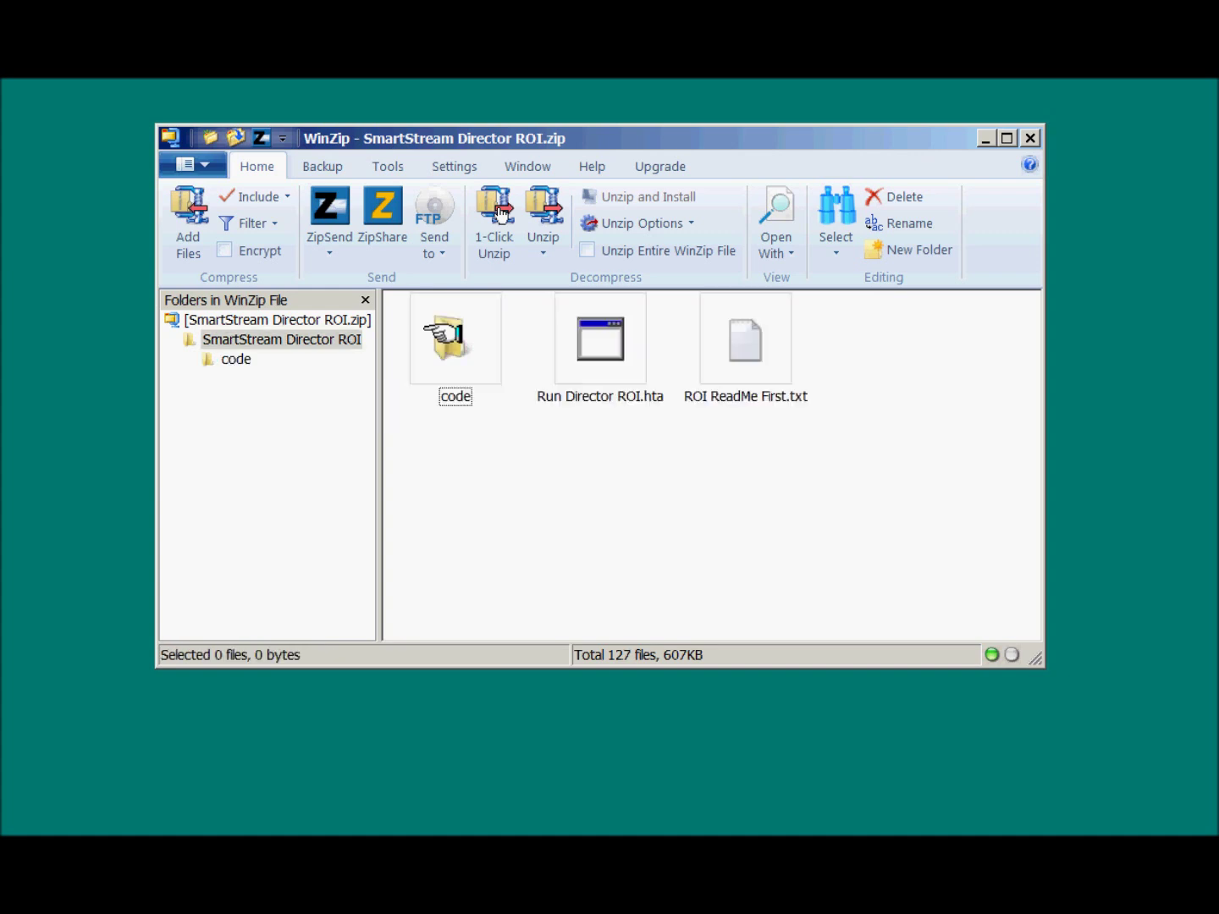
click(424, 331)
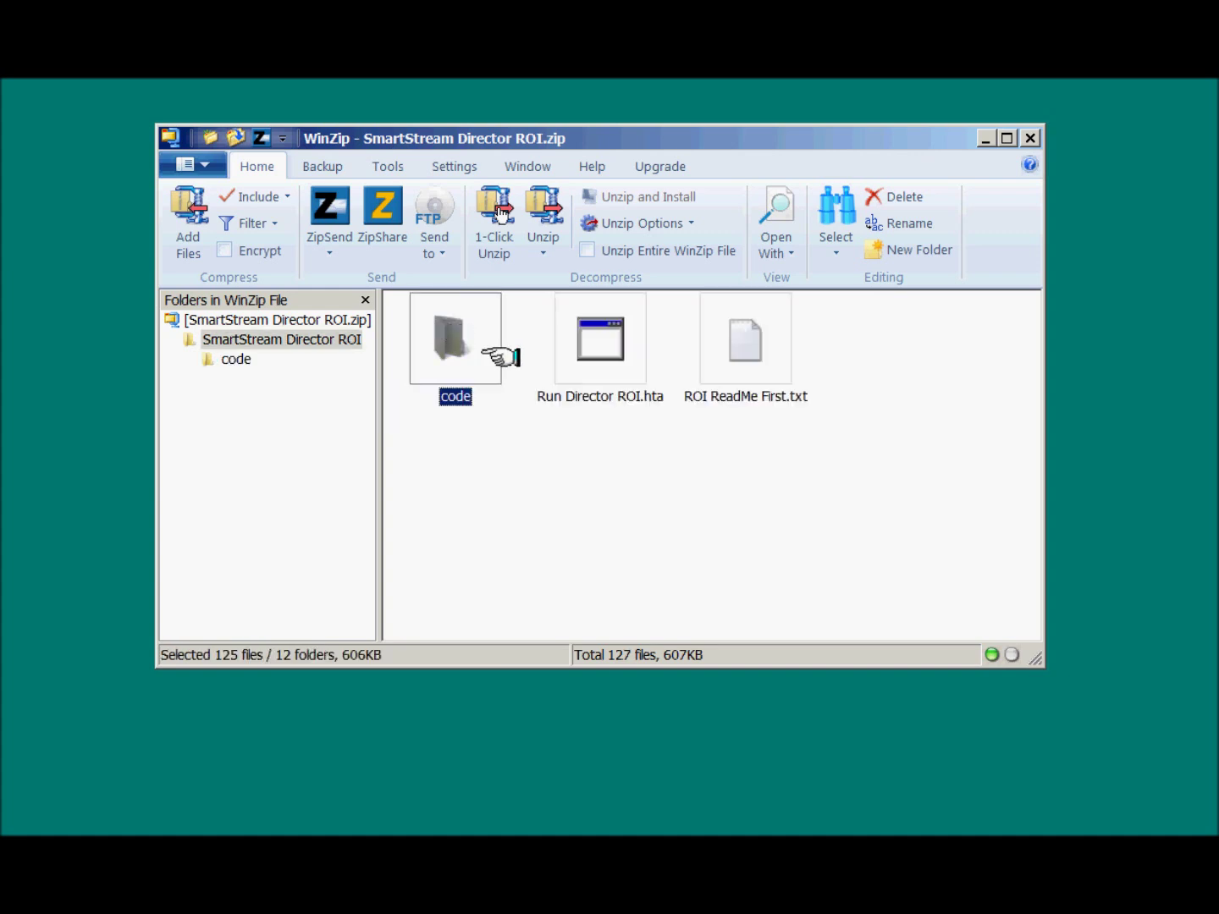
click(566, 338)
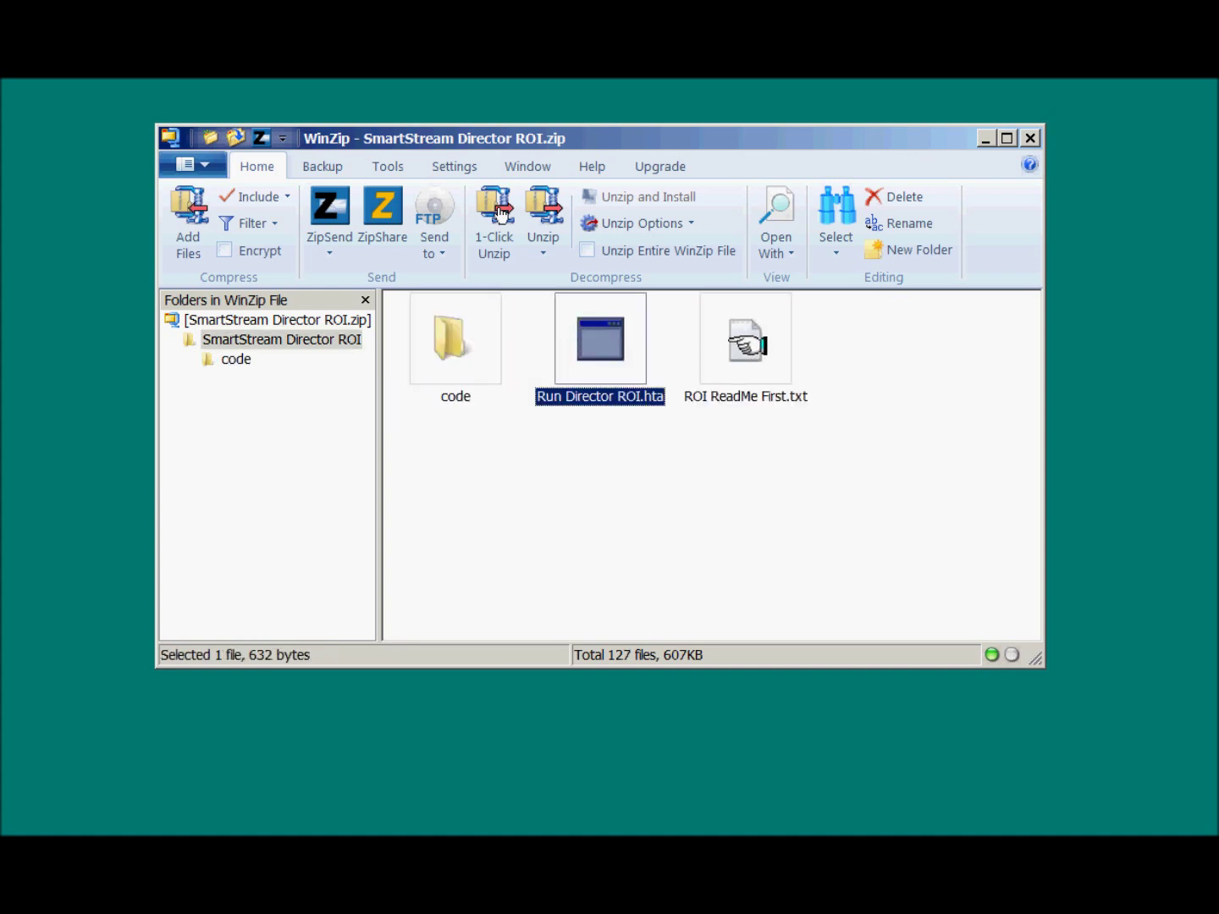
click(736, 348)
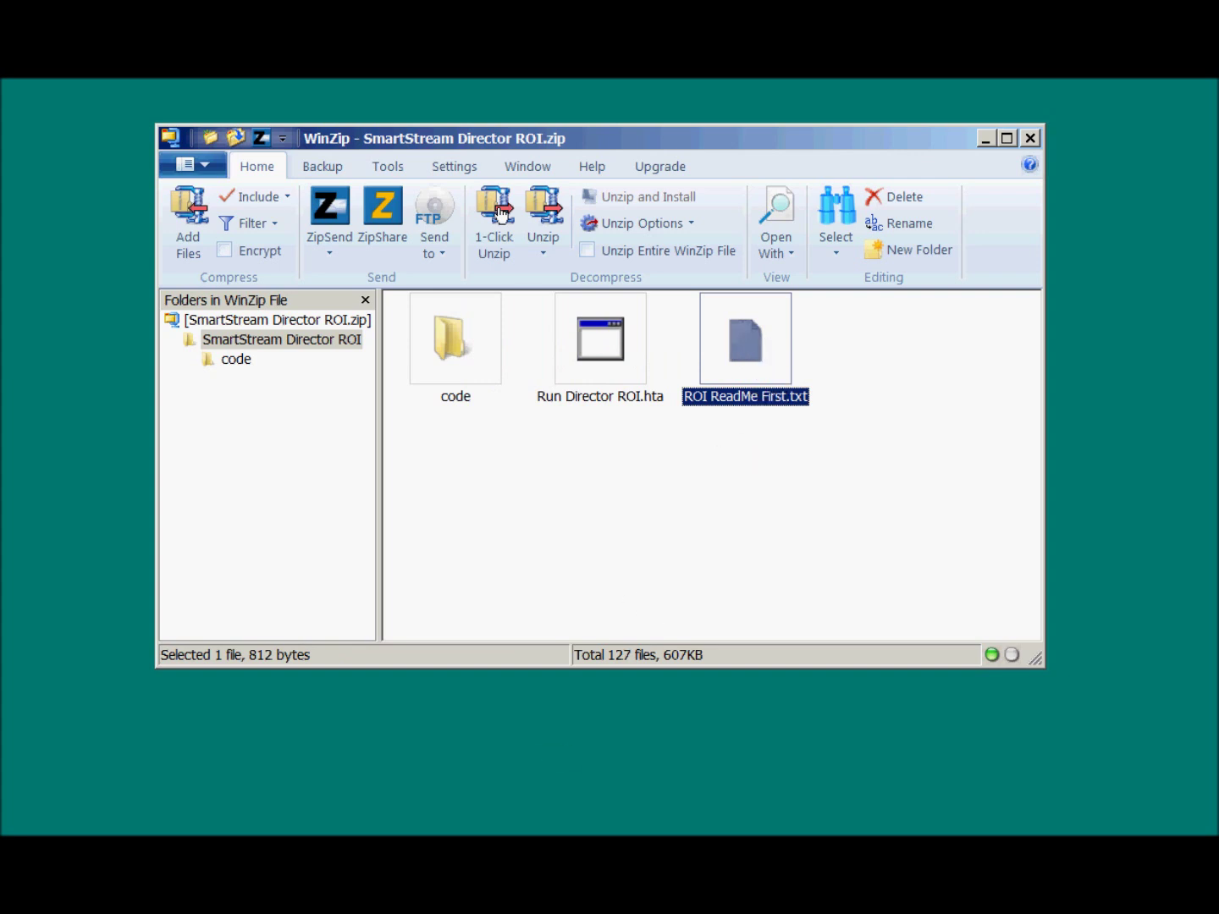
key(Return)
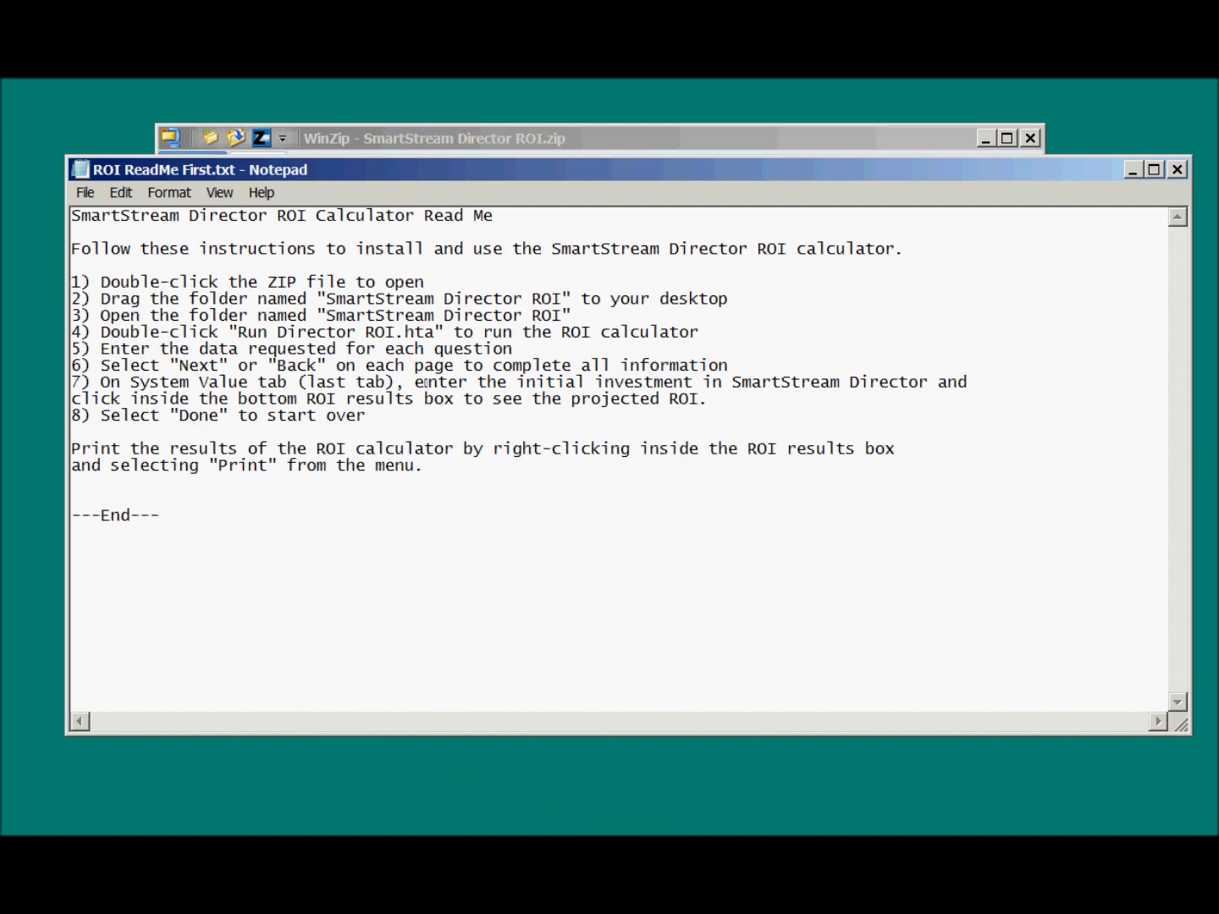
click(1137, 168)
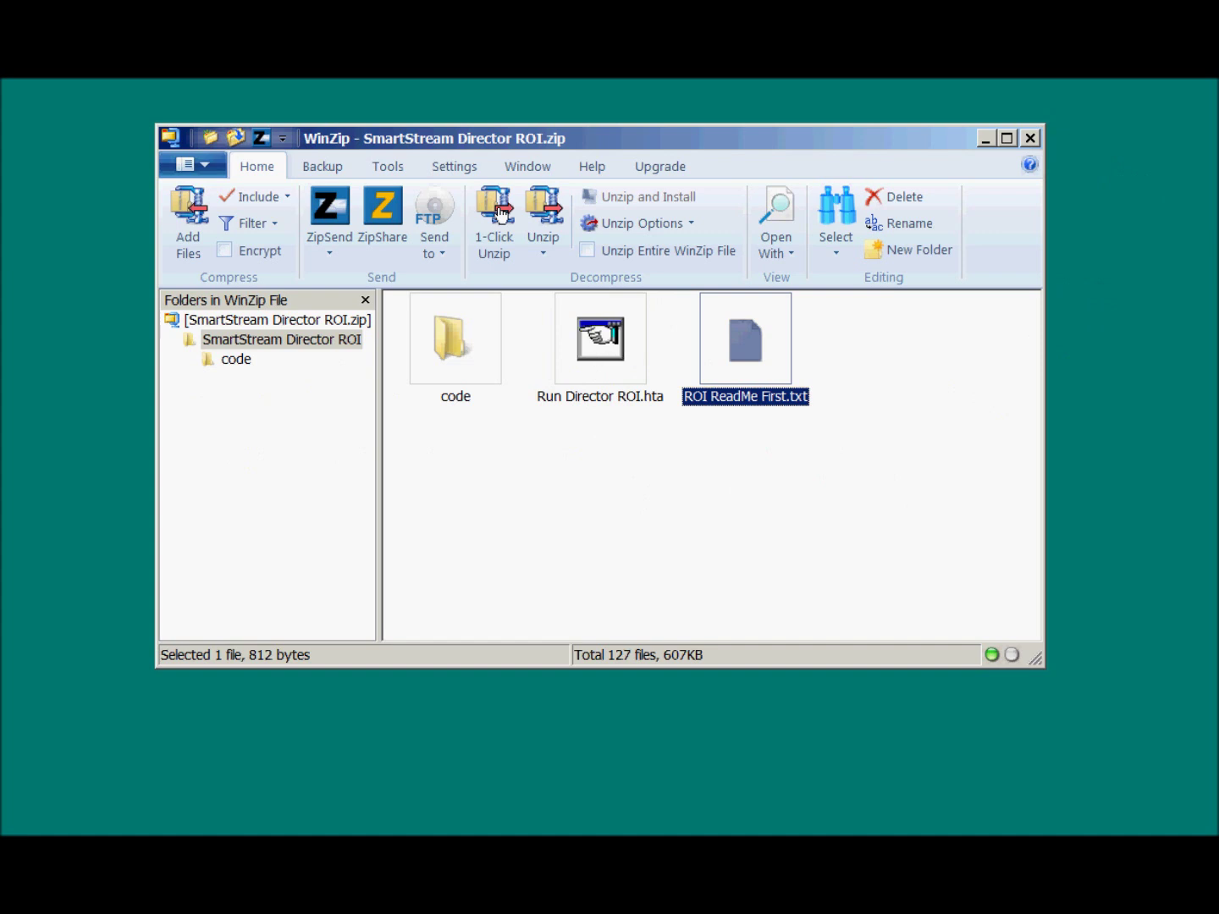
Launch Run Director ROI.hta from WinZip to start the calculator
click(588, 334)
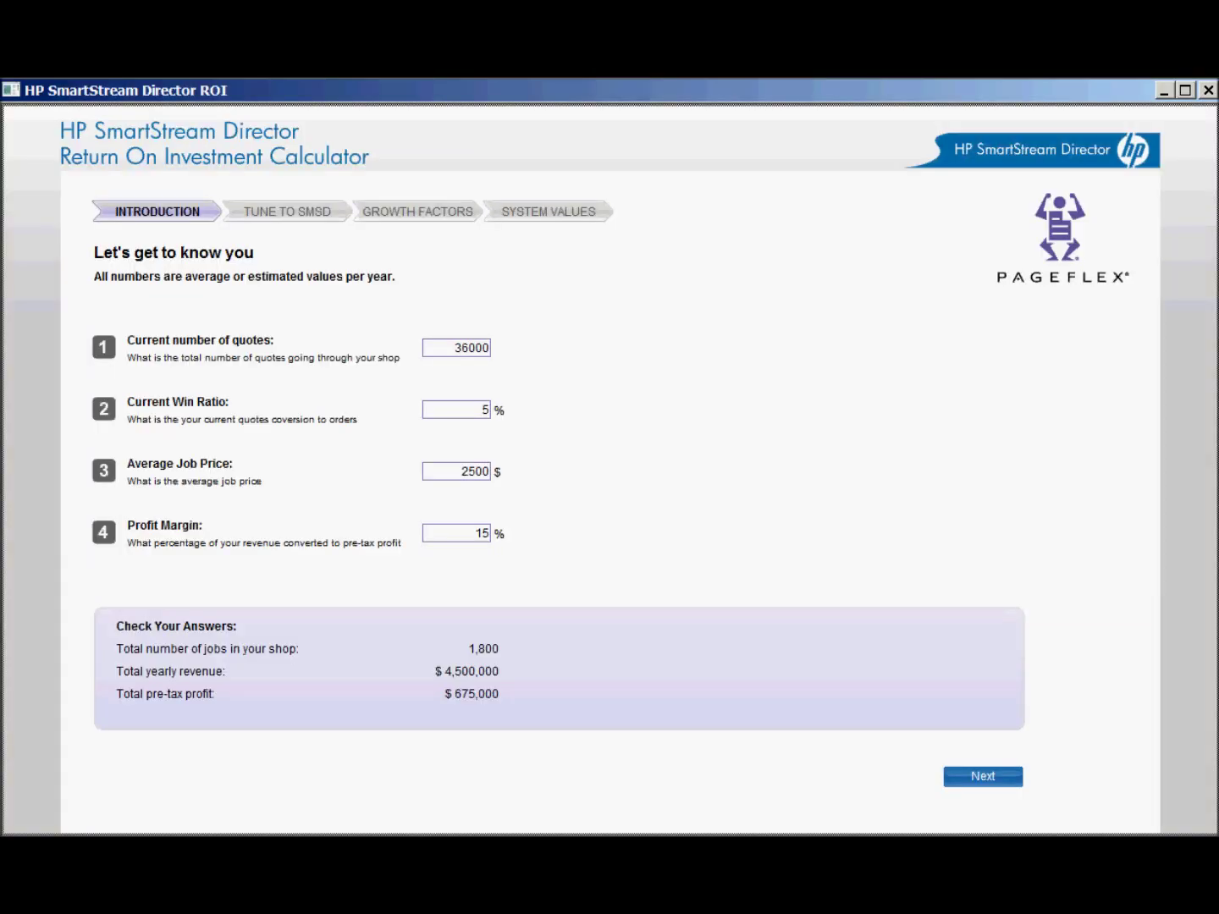
Enter 26000 quotes, 15% win ratio, $750 average job price and 5% profit margin
click(434, 349)
text(26000)
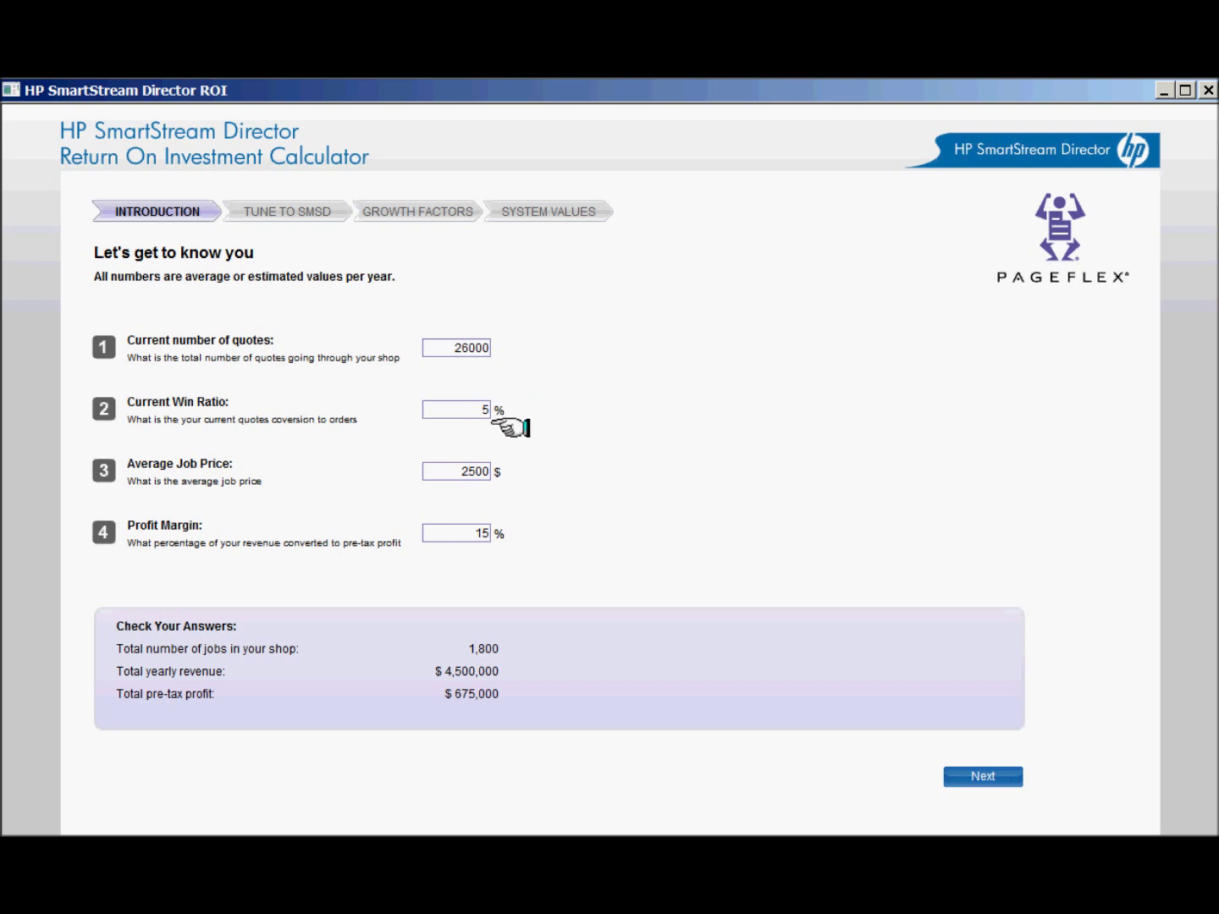
key(Tab)
text(15)
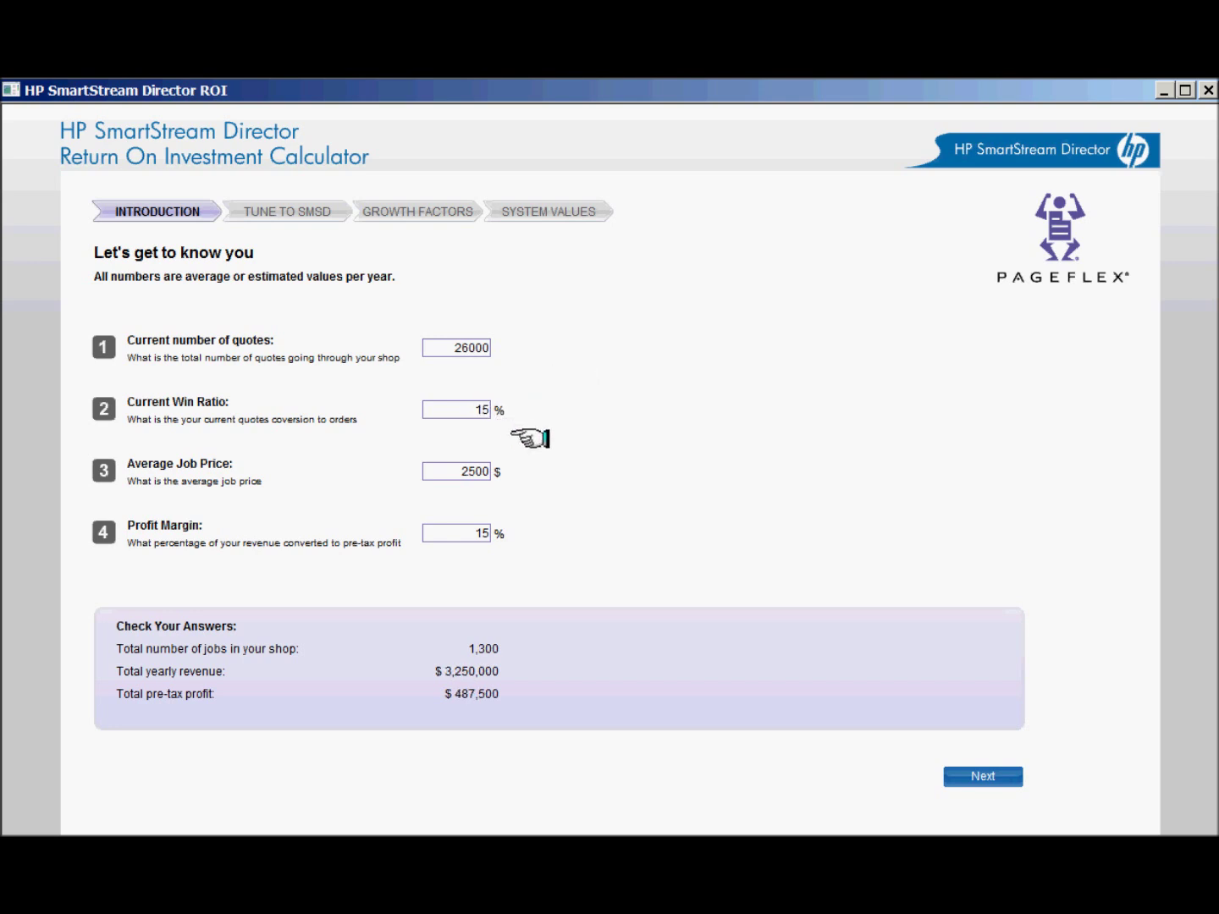
key(Tab)
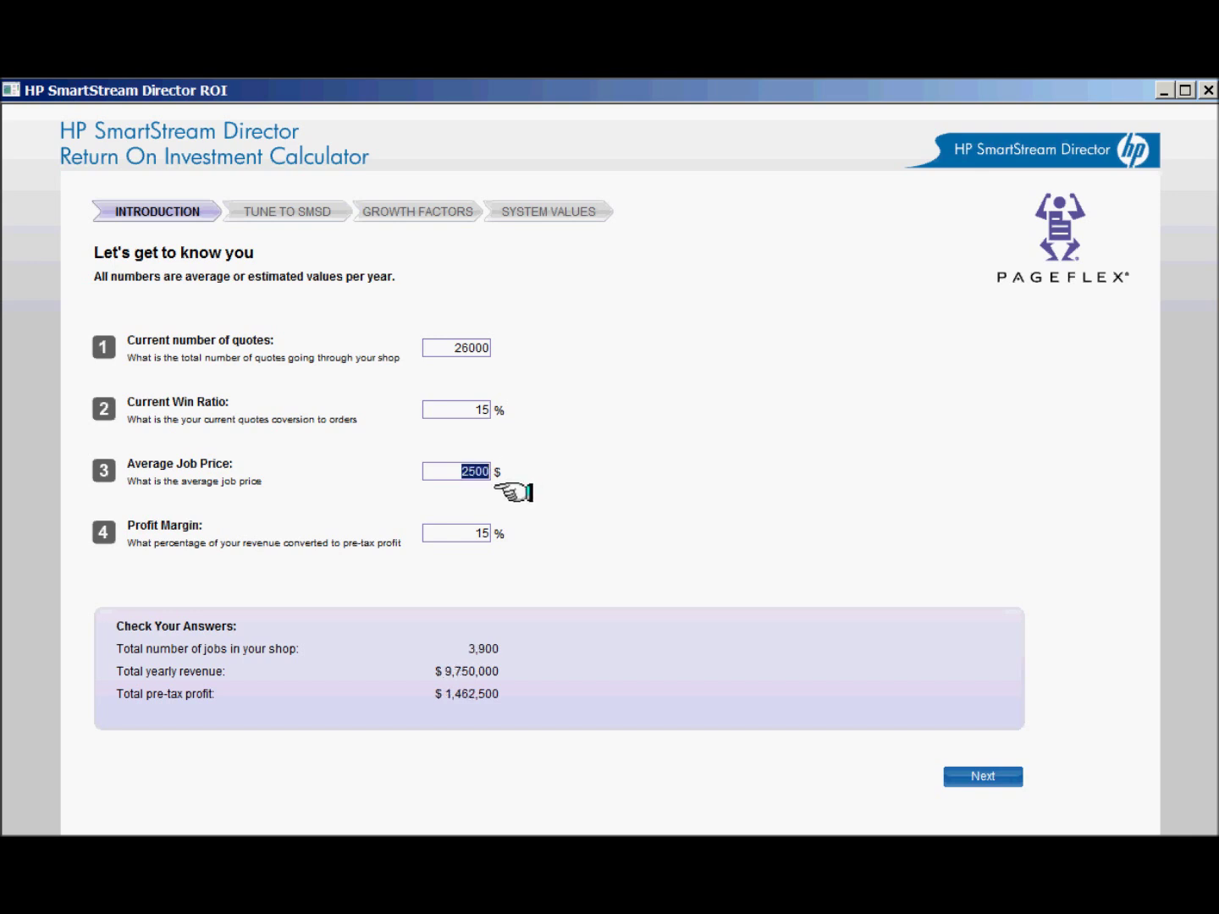
text(750)
key(Tab)
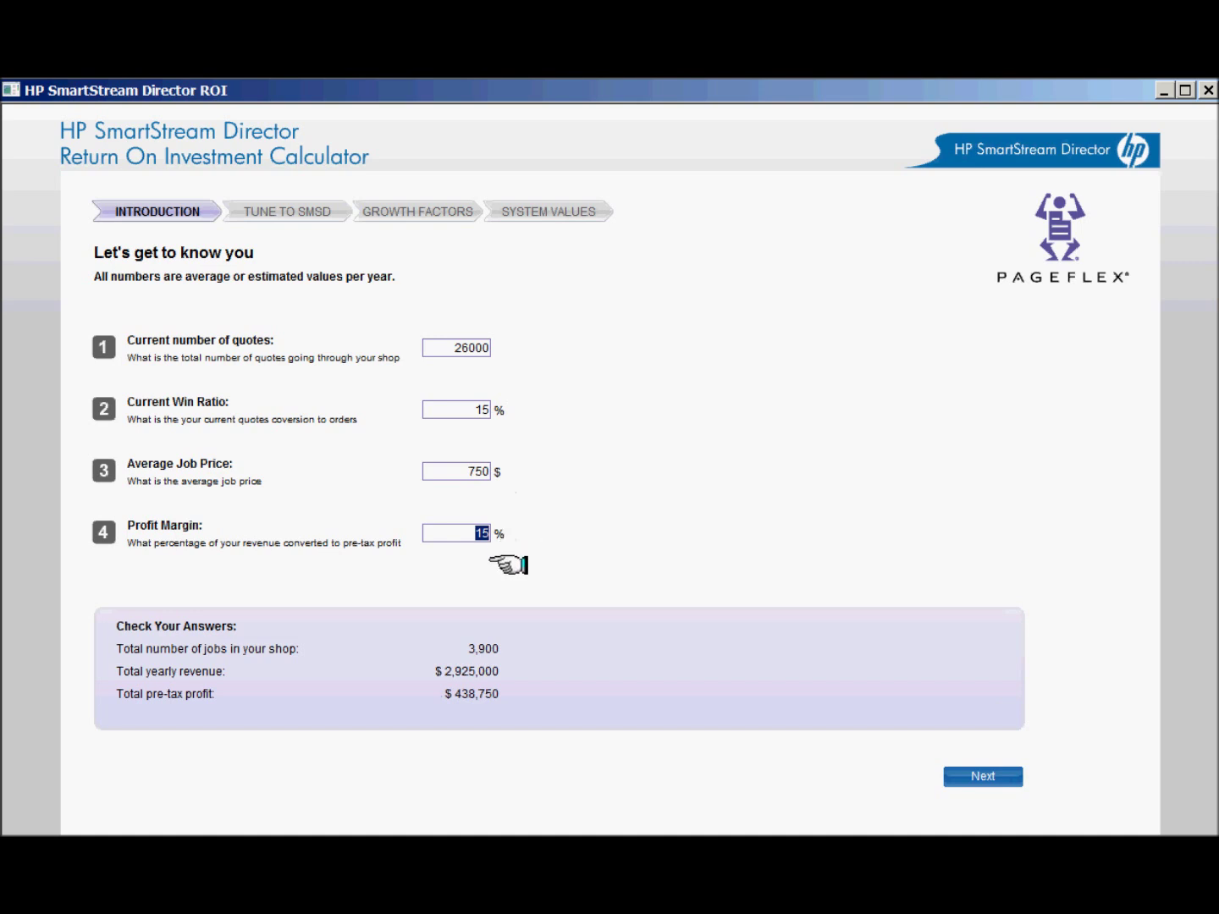
text(5)
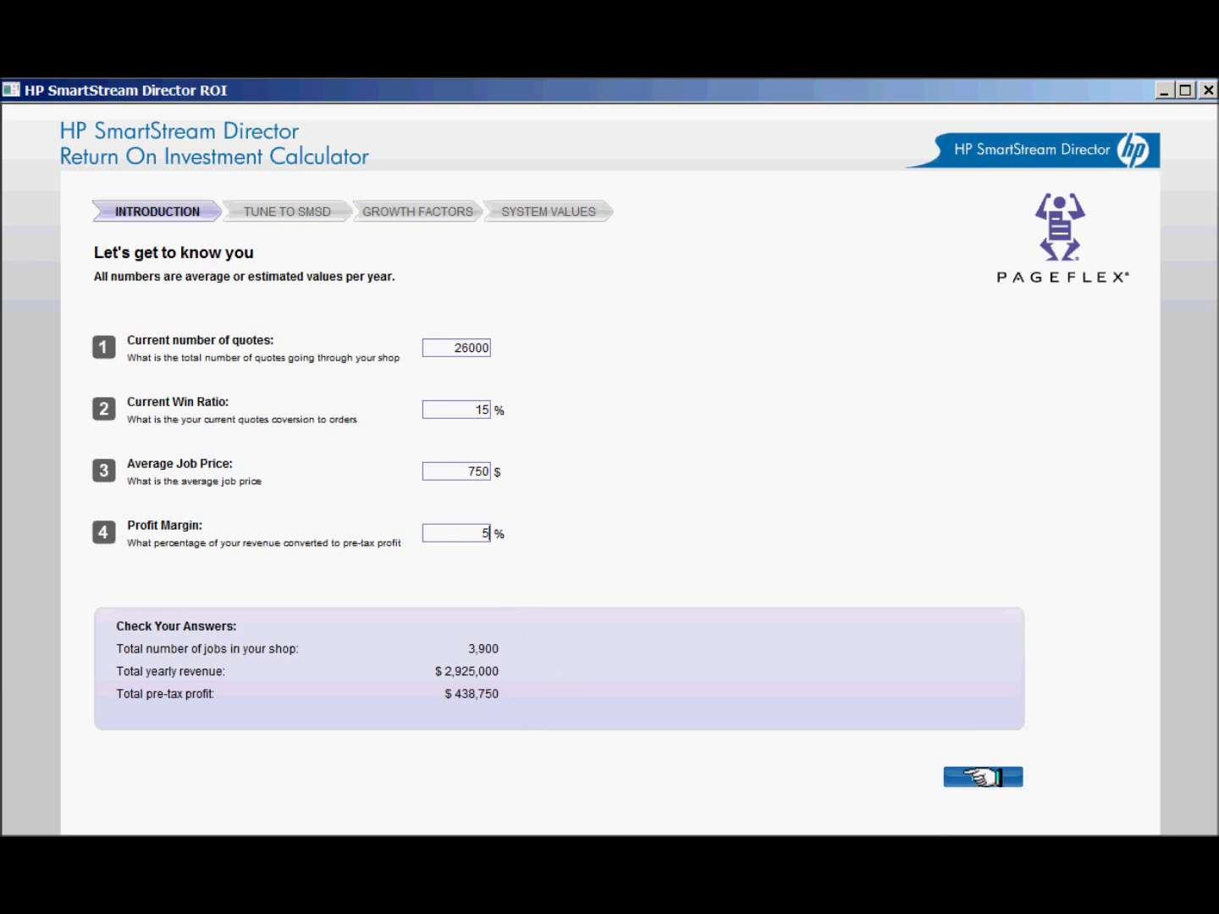
On the Tune to SMSD page, set 75% of quote volume as fitting, then proceed
click(981, 777)
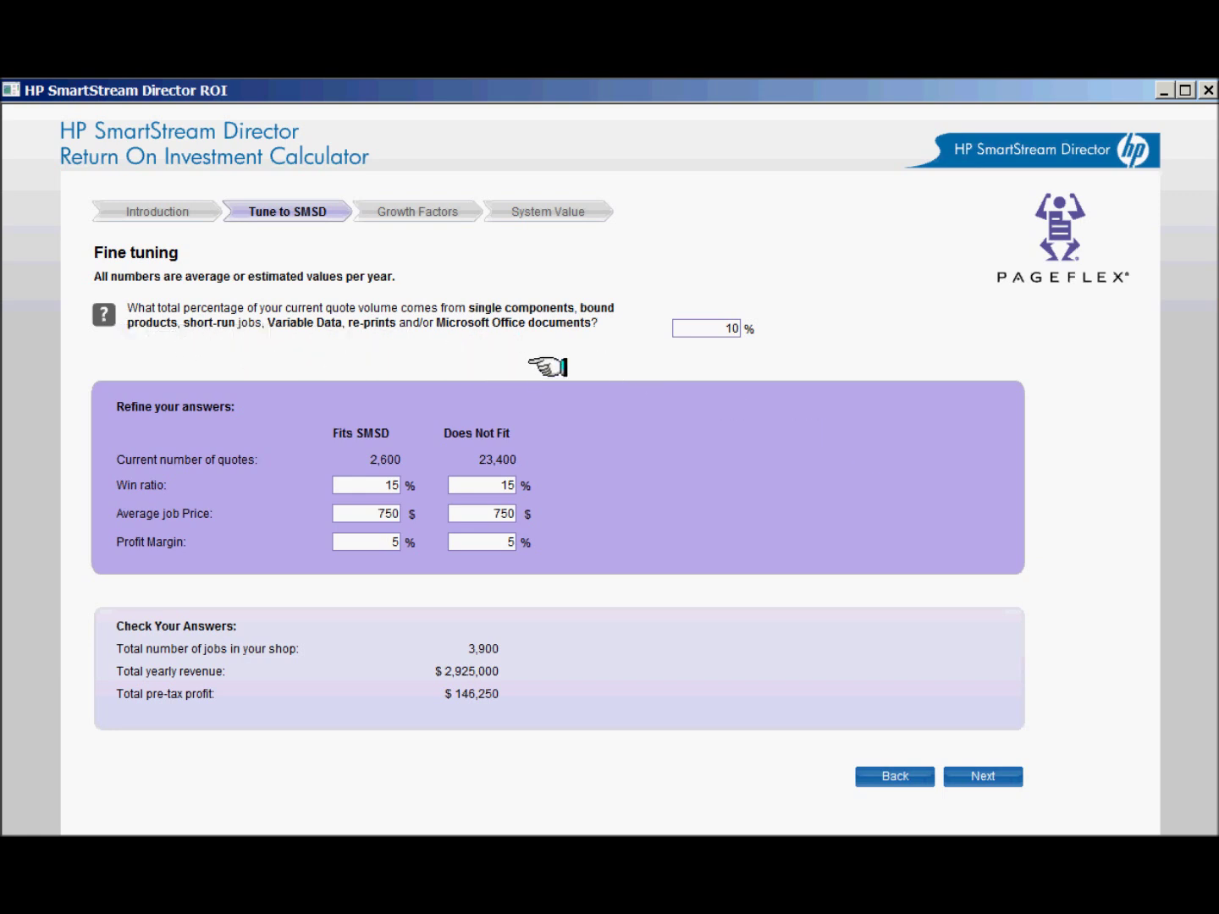
double_click(694, 325)
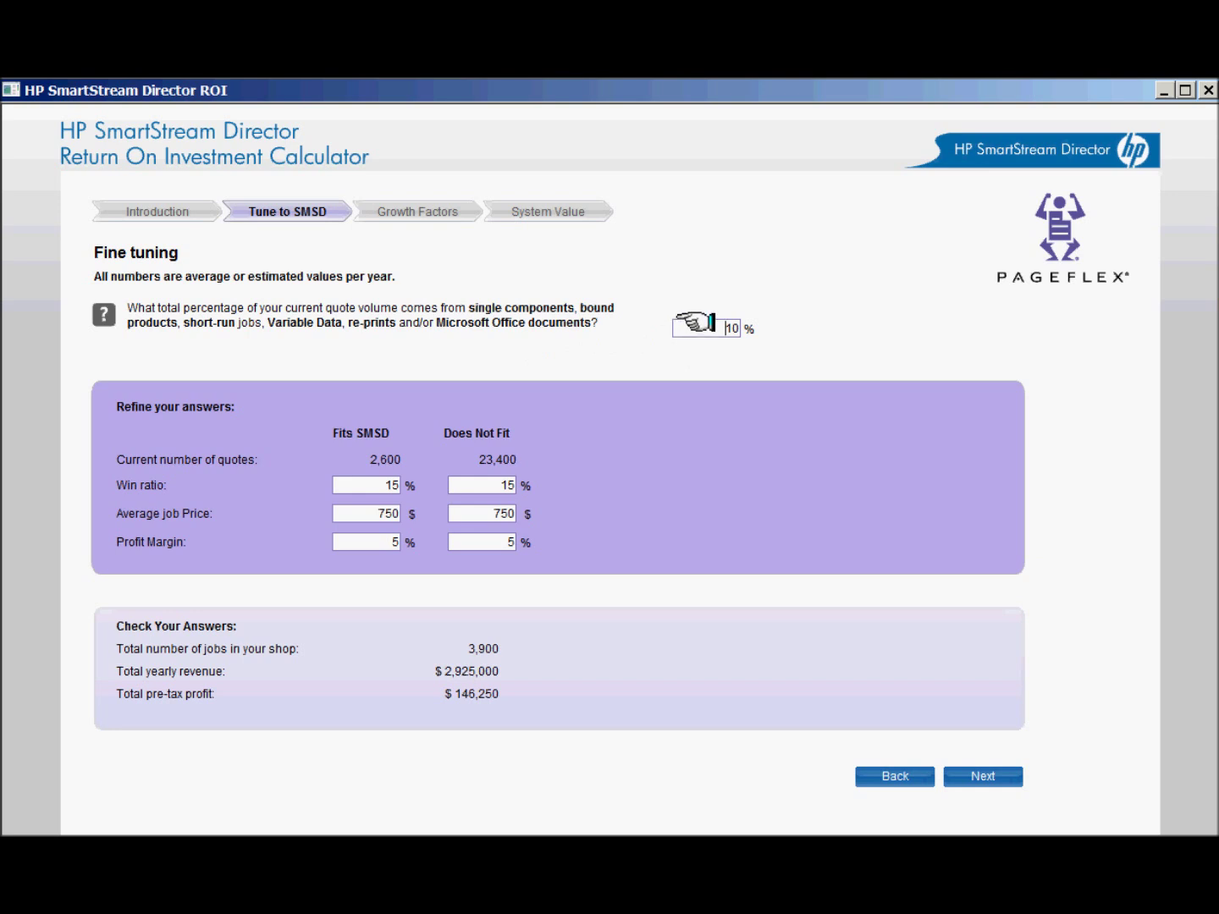
text(75)
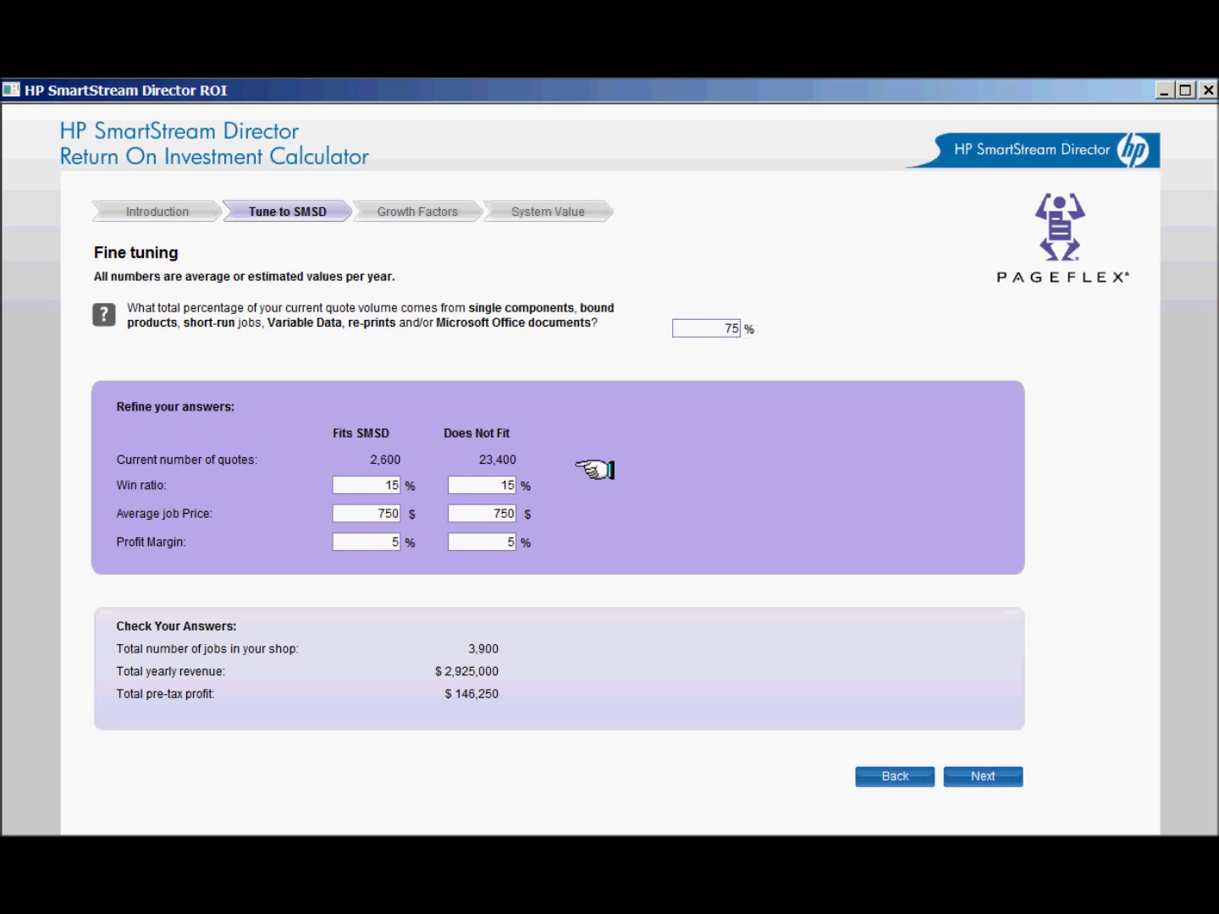
key(Tab)
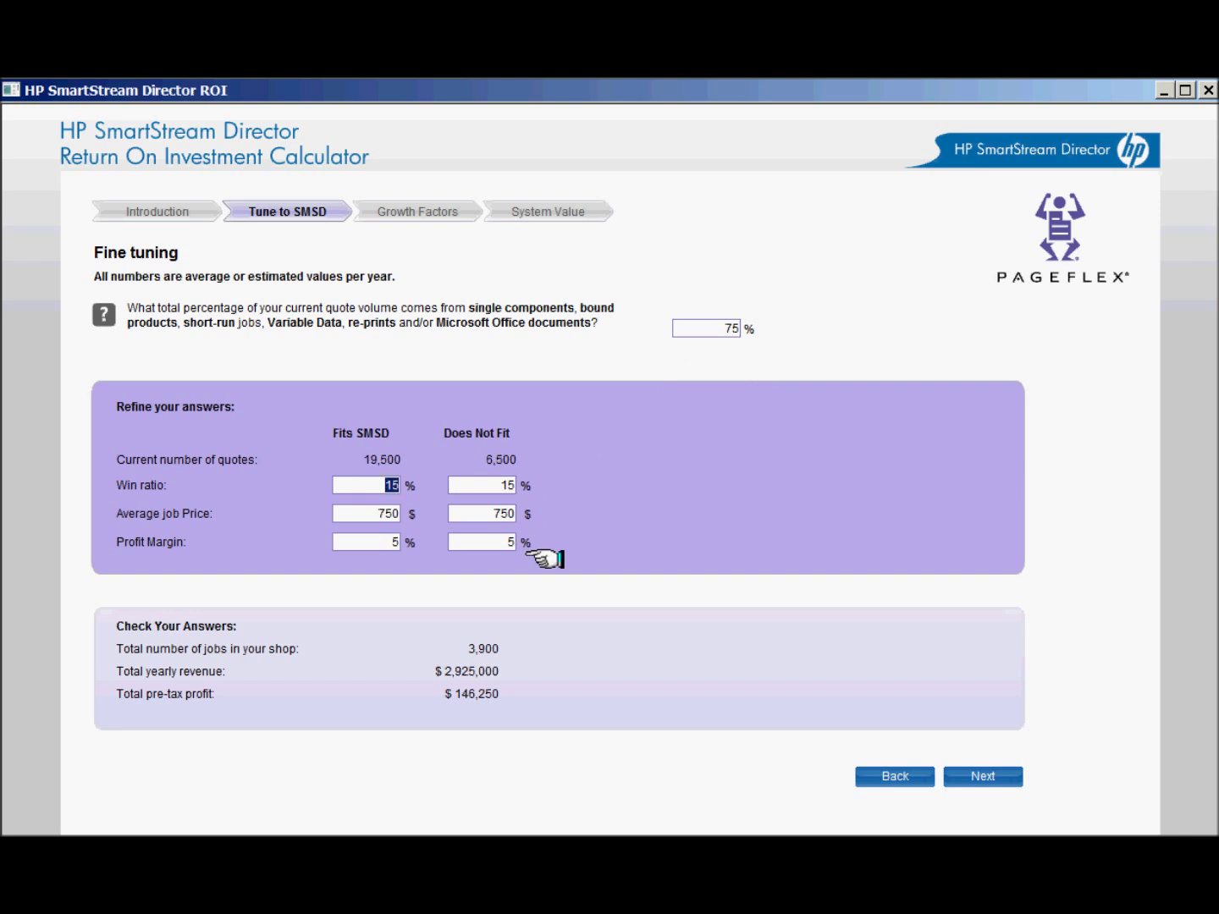
key(Tab)
key(Tab)
key(Tab)
key(Tab)
key(Tab)
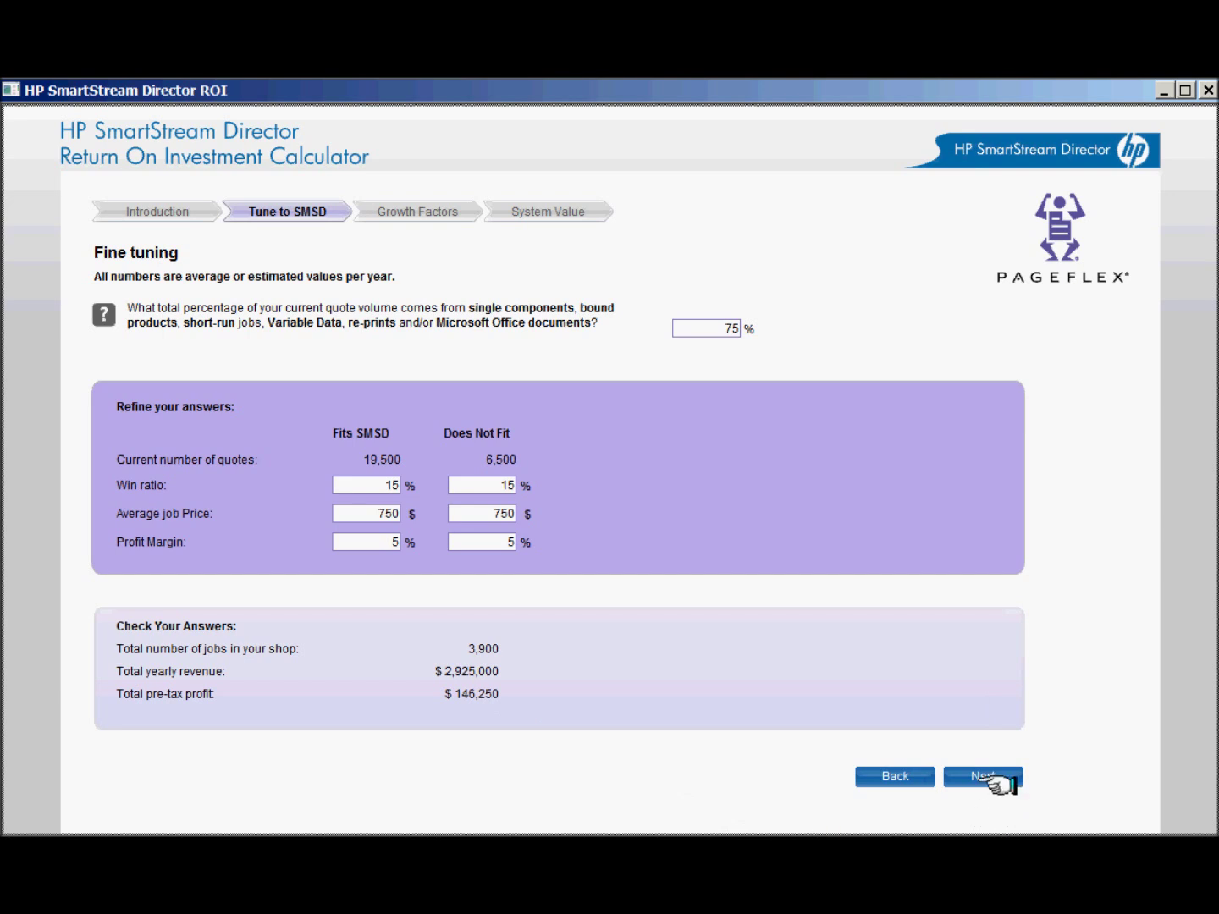
click(970, 774)
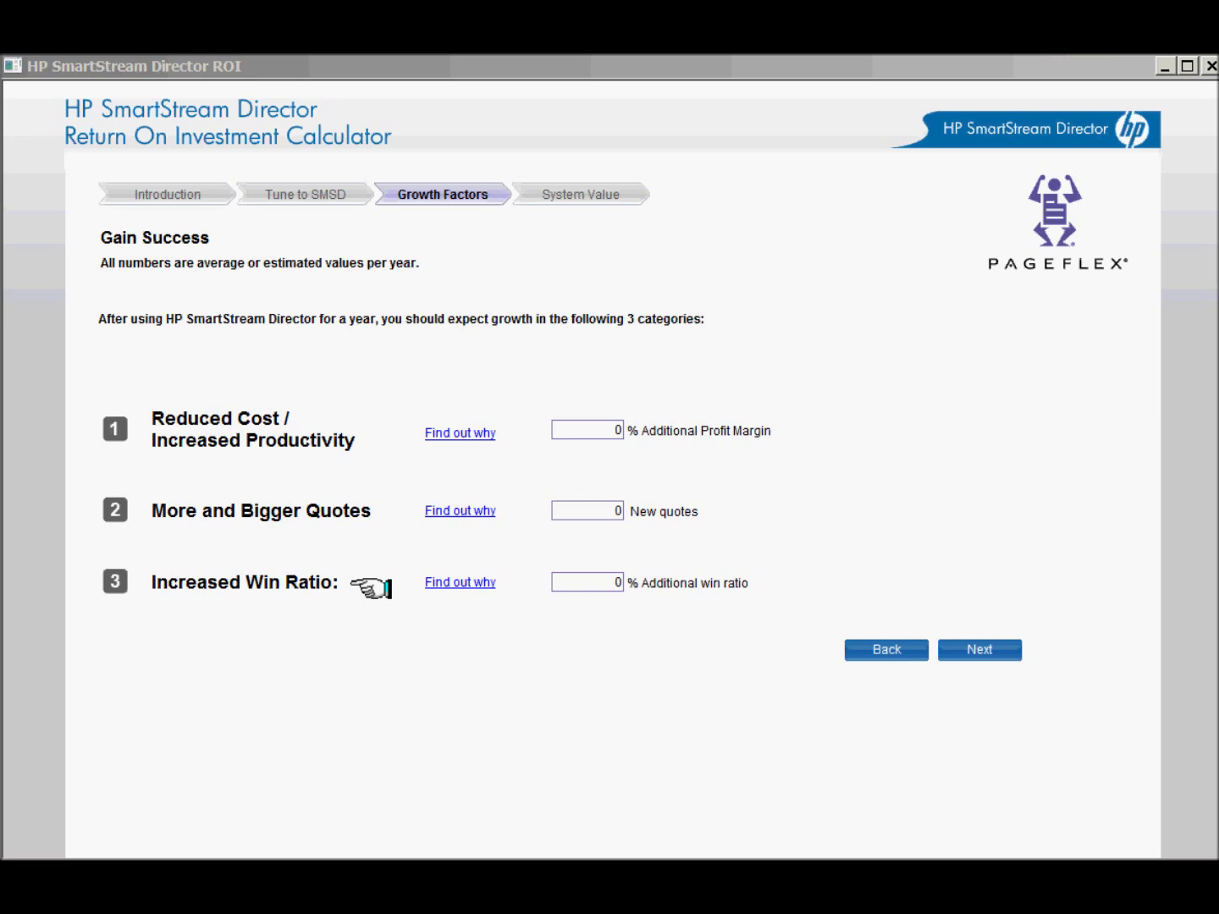
Rate faster quoting at +10%, and JDF connectivity and JMF status at +5%
click(460, 434)
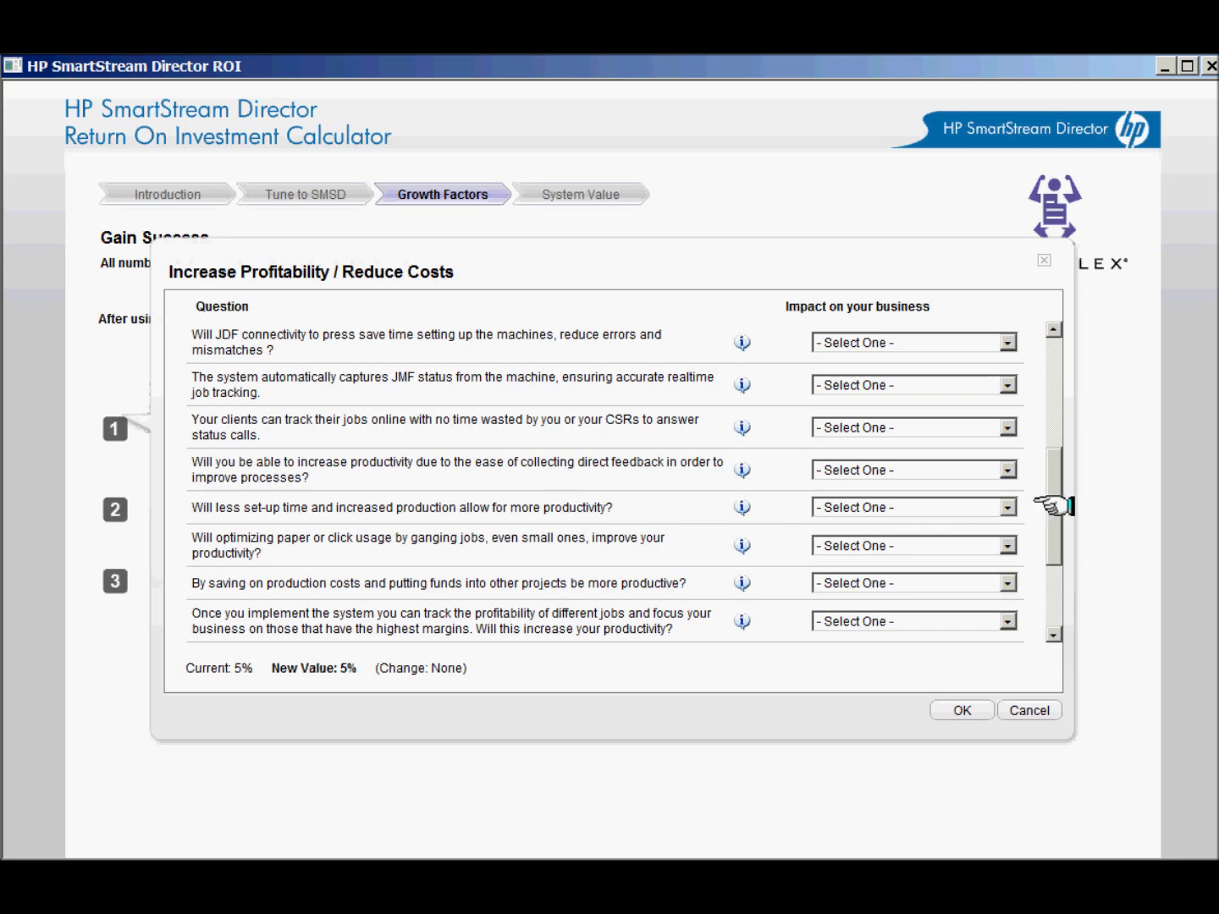
drag(1055, 506, 1020, 401)
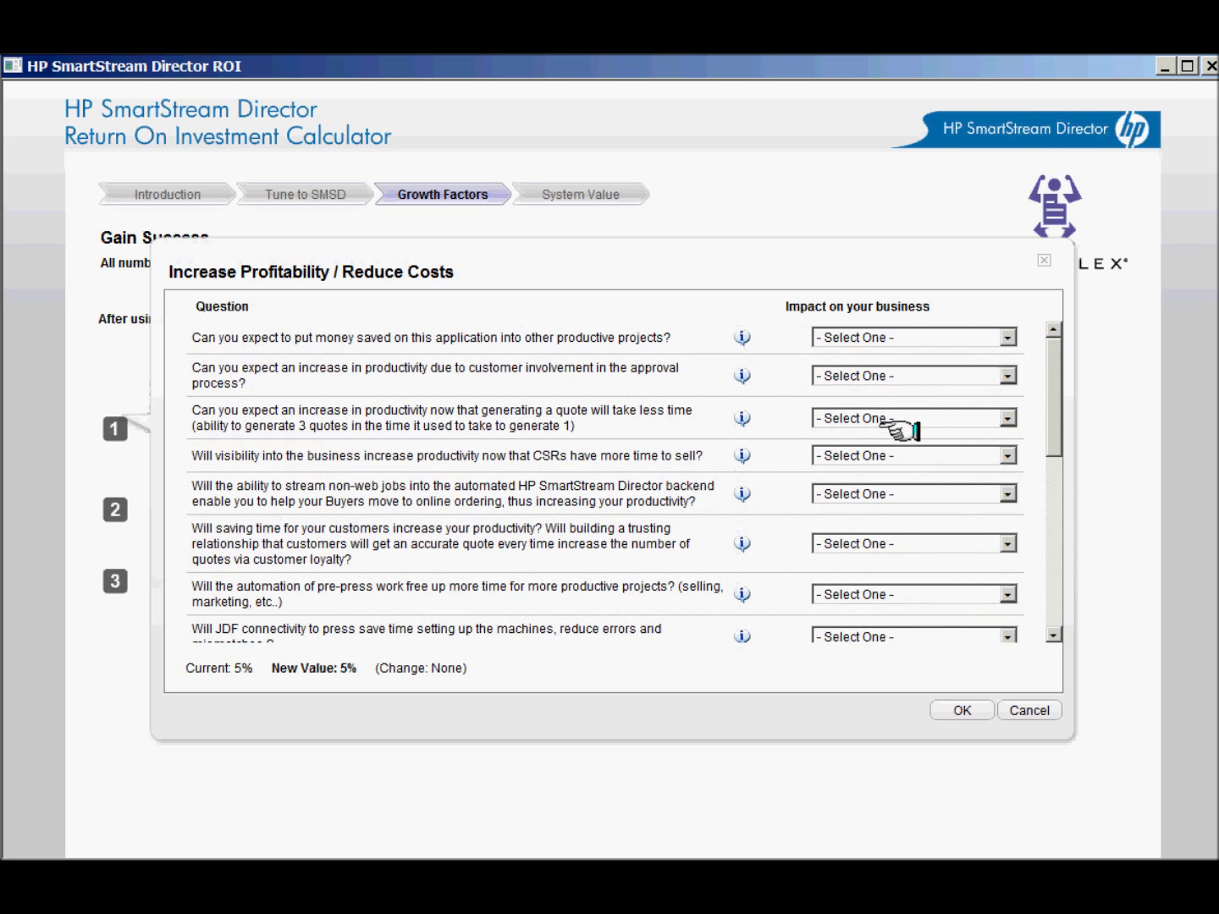
click(1006, 418)
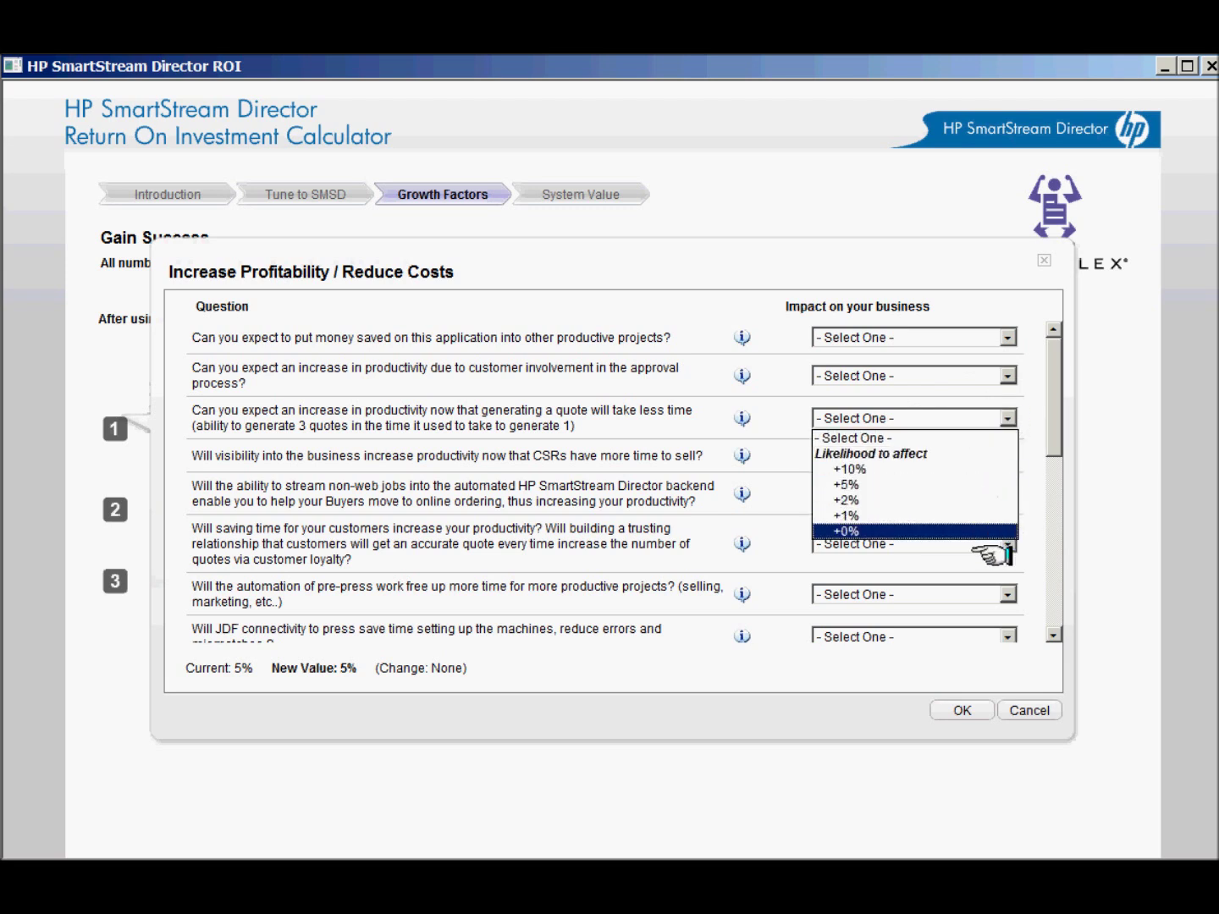
click(976, 469)
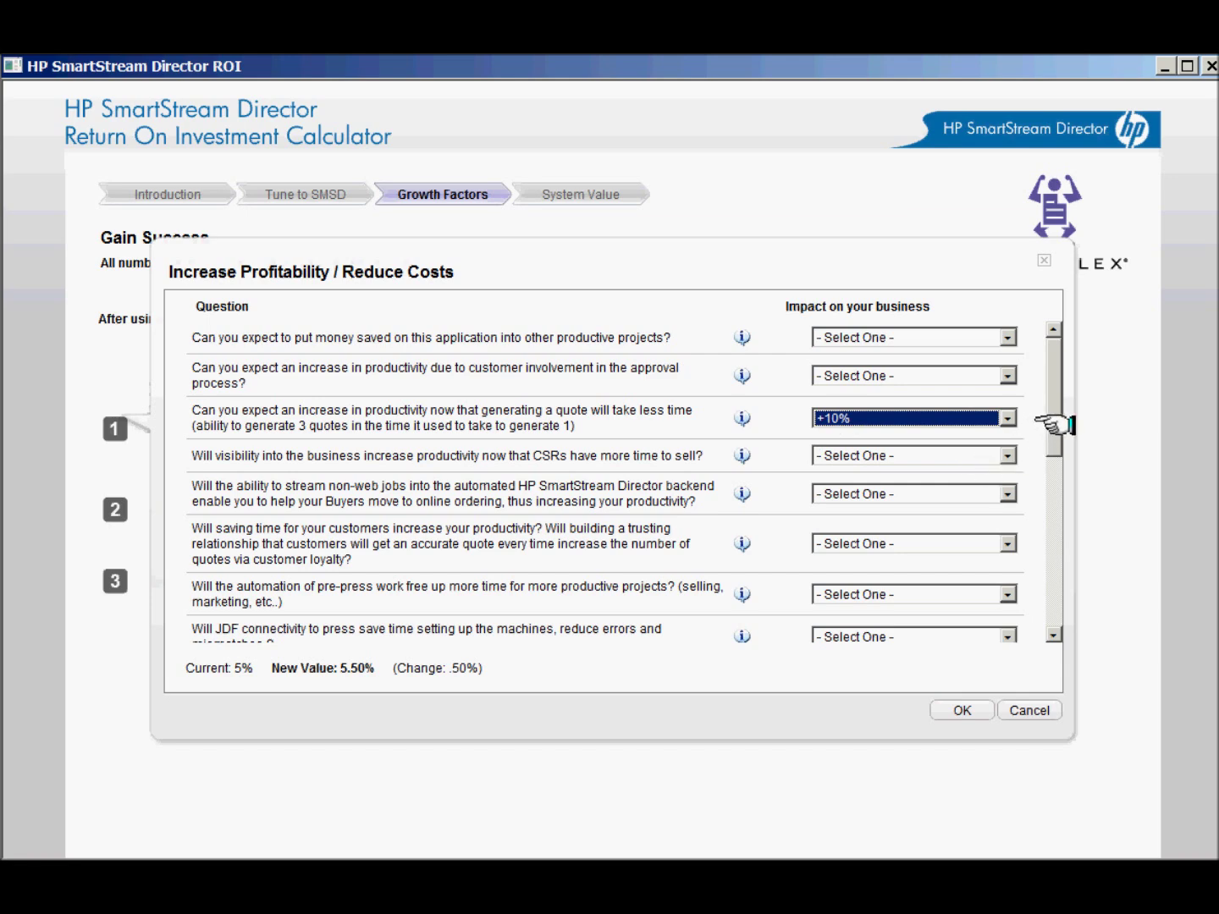
scroll(1041, 433, down, 1)
drag(1040, 434, 918, 492)
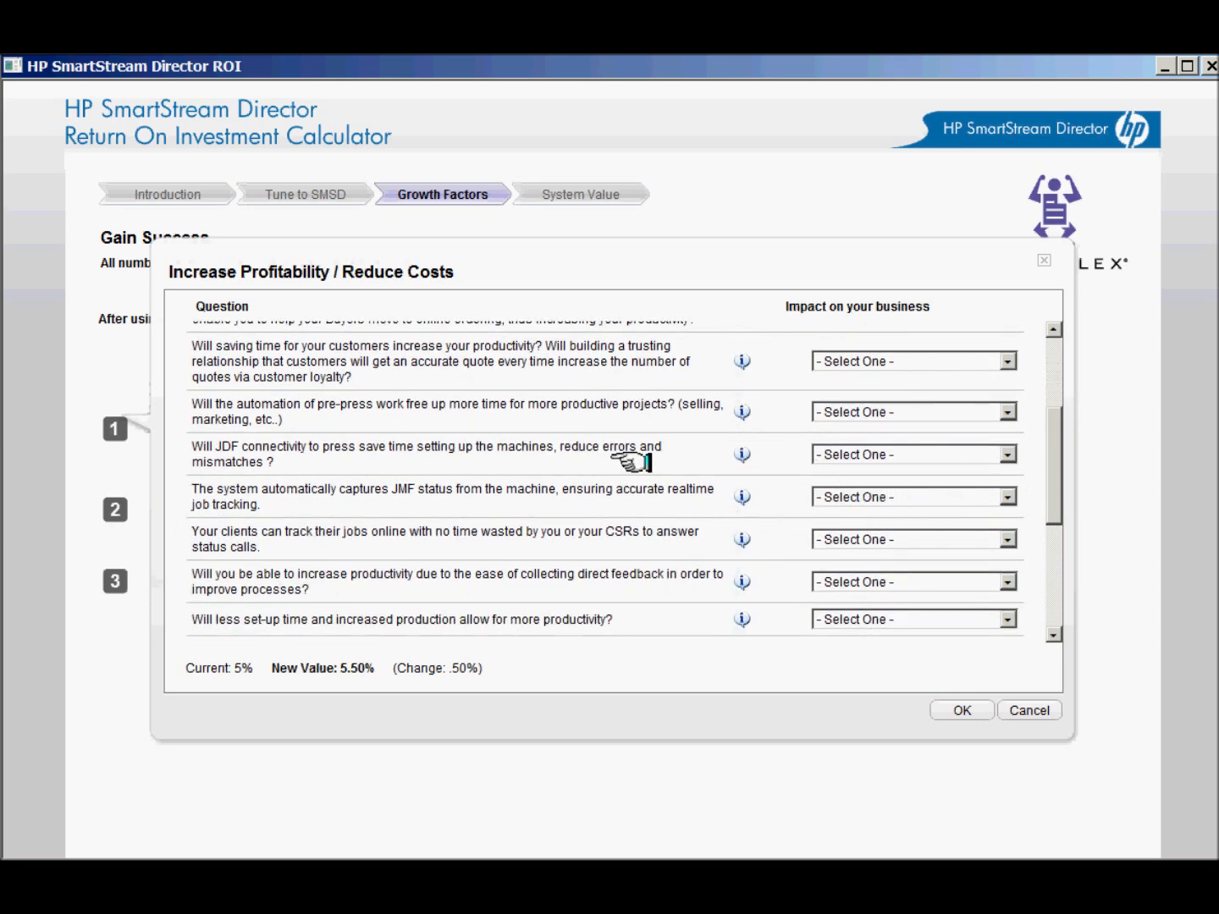
click(1002, 459)
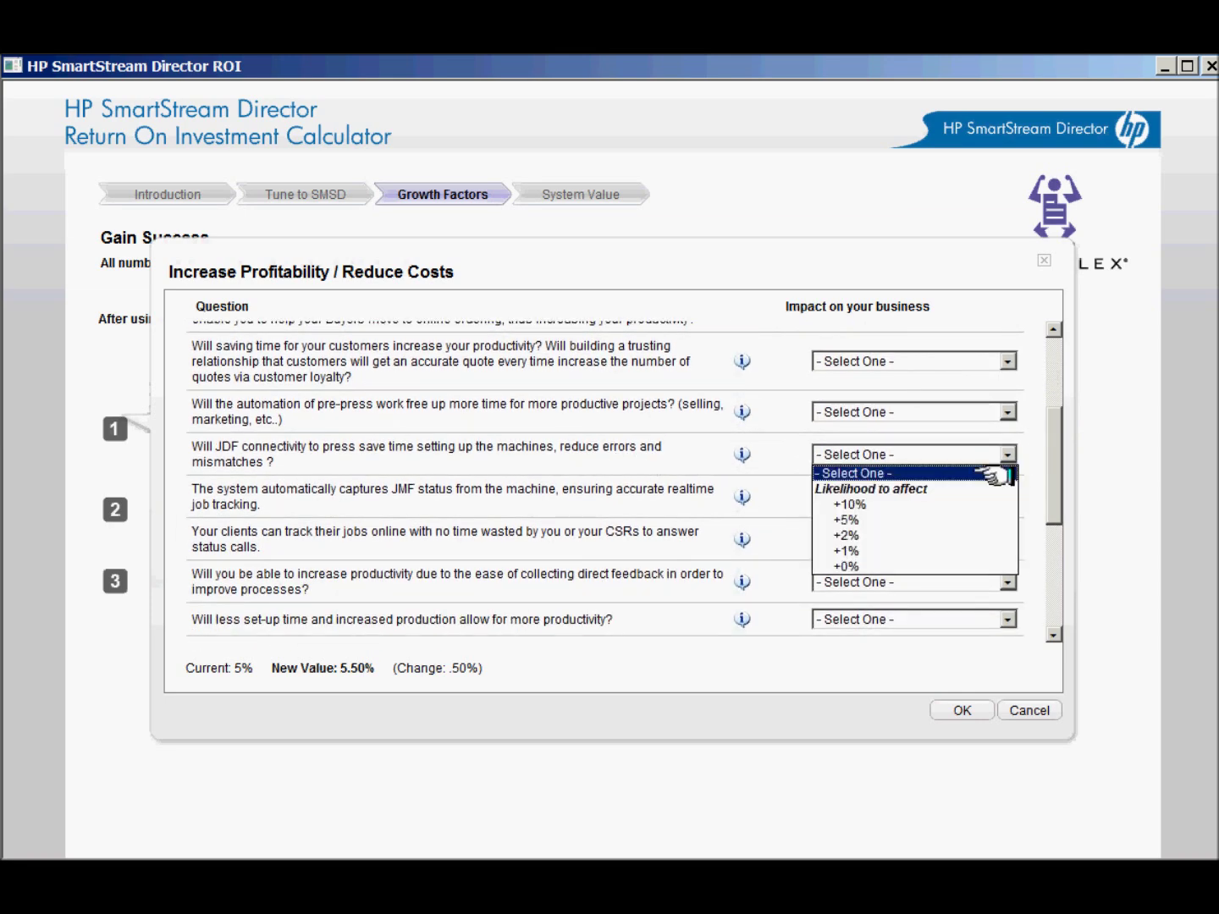
click(972, 519)
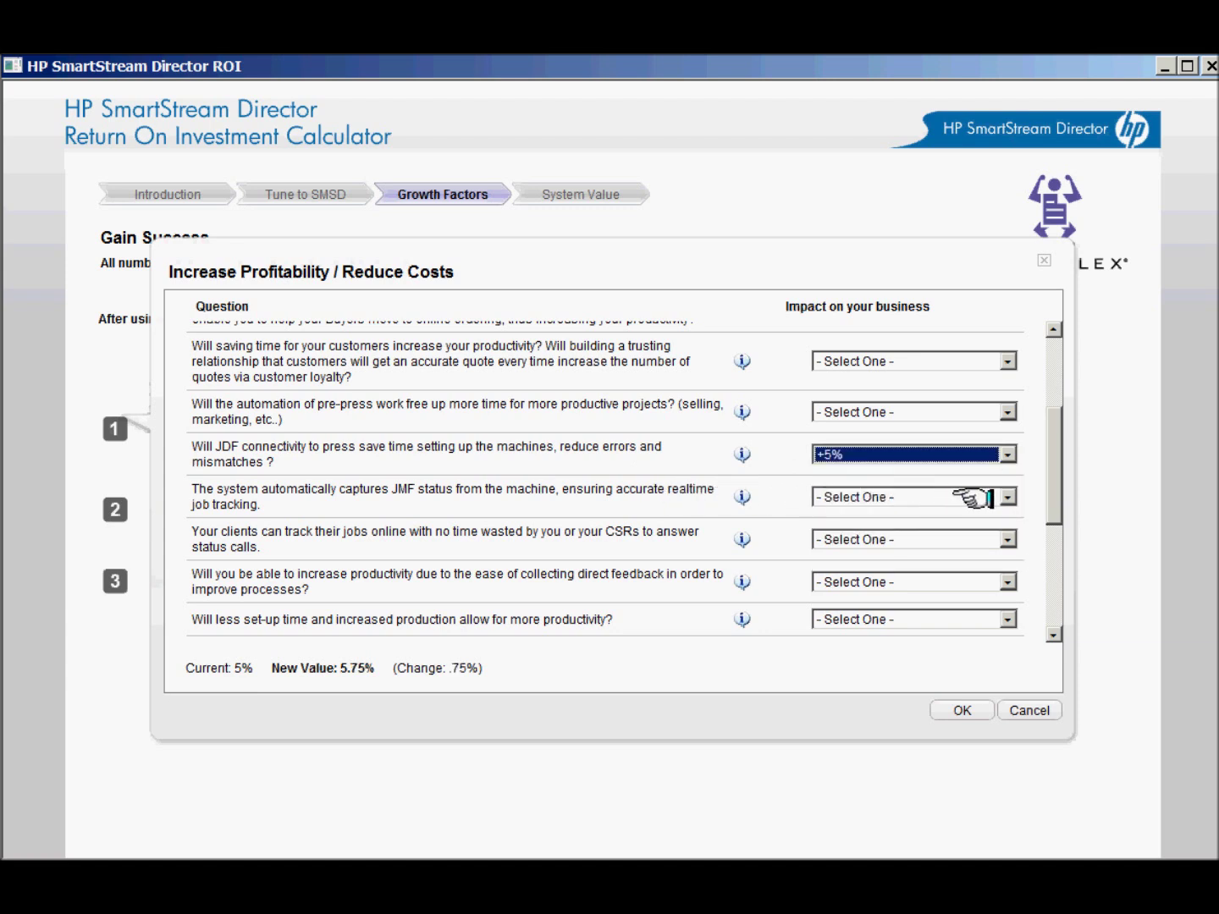
click(987, 498)
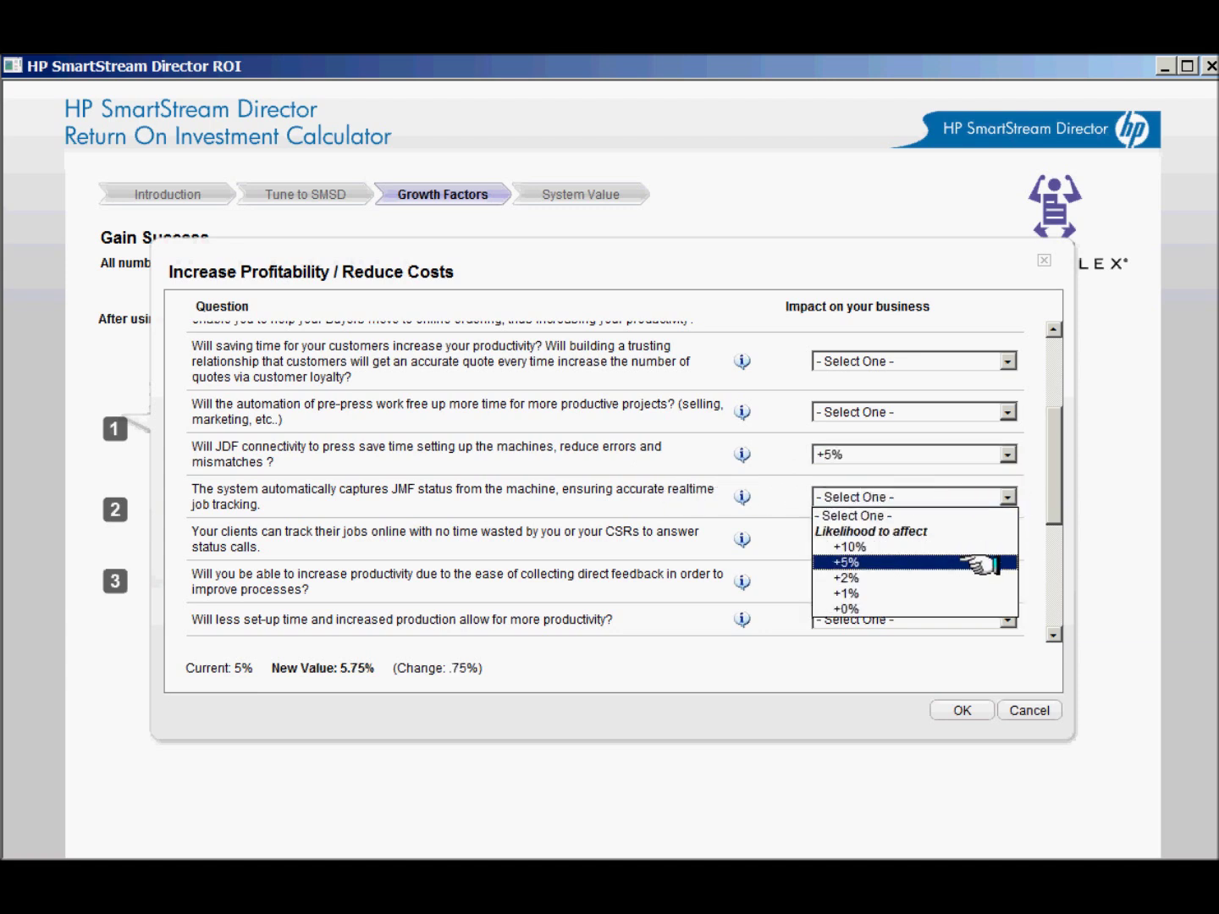
click(982, 563)
Rate order automation and more jobs without manpower at +5%, then accept the questionnaire
click(1054, 504)
drag(1055, 504, 1064, 630)
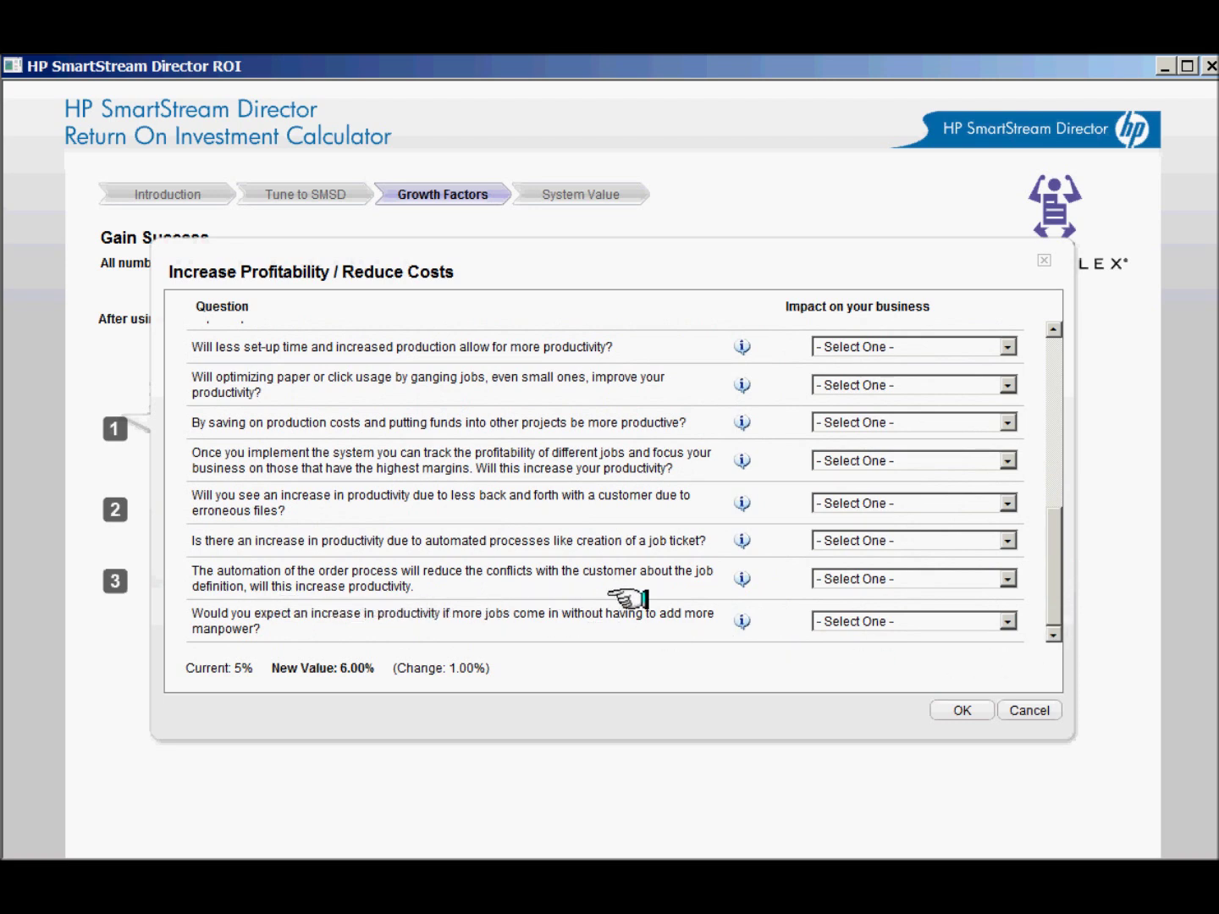
click(736, 581)
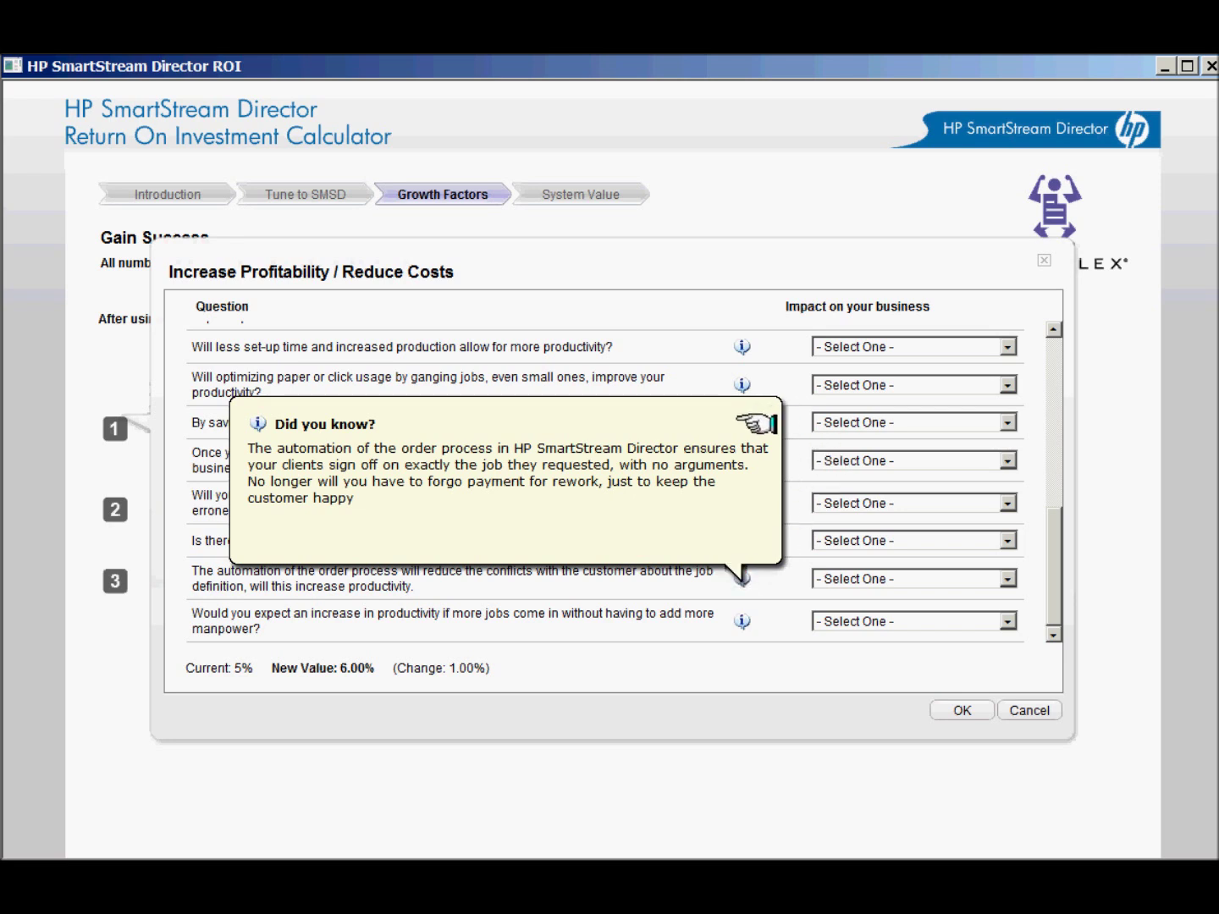
click(740, 419)
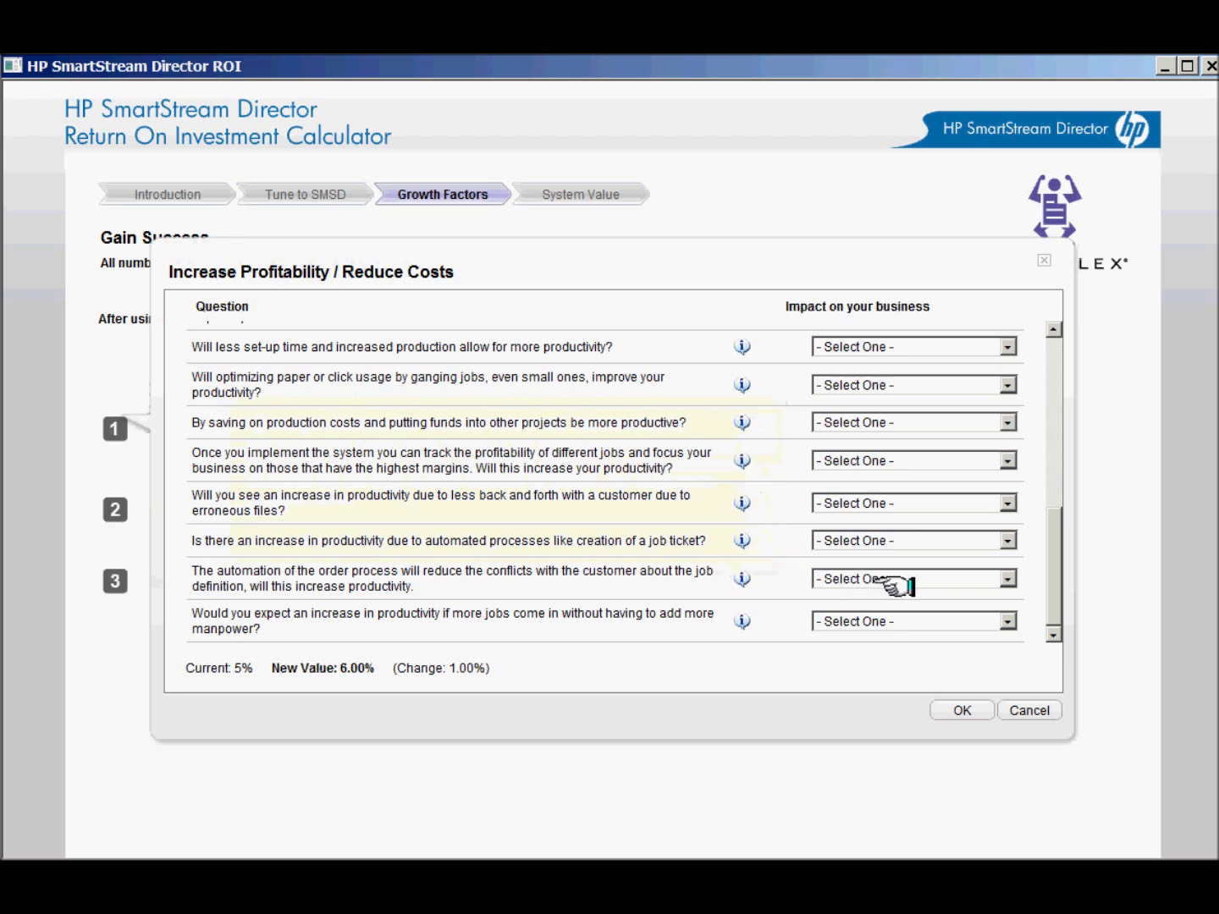
click(1003, 579)
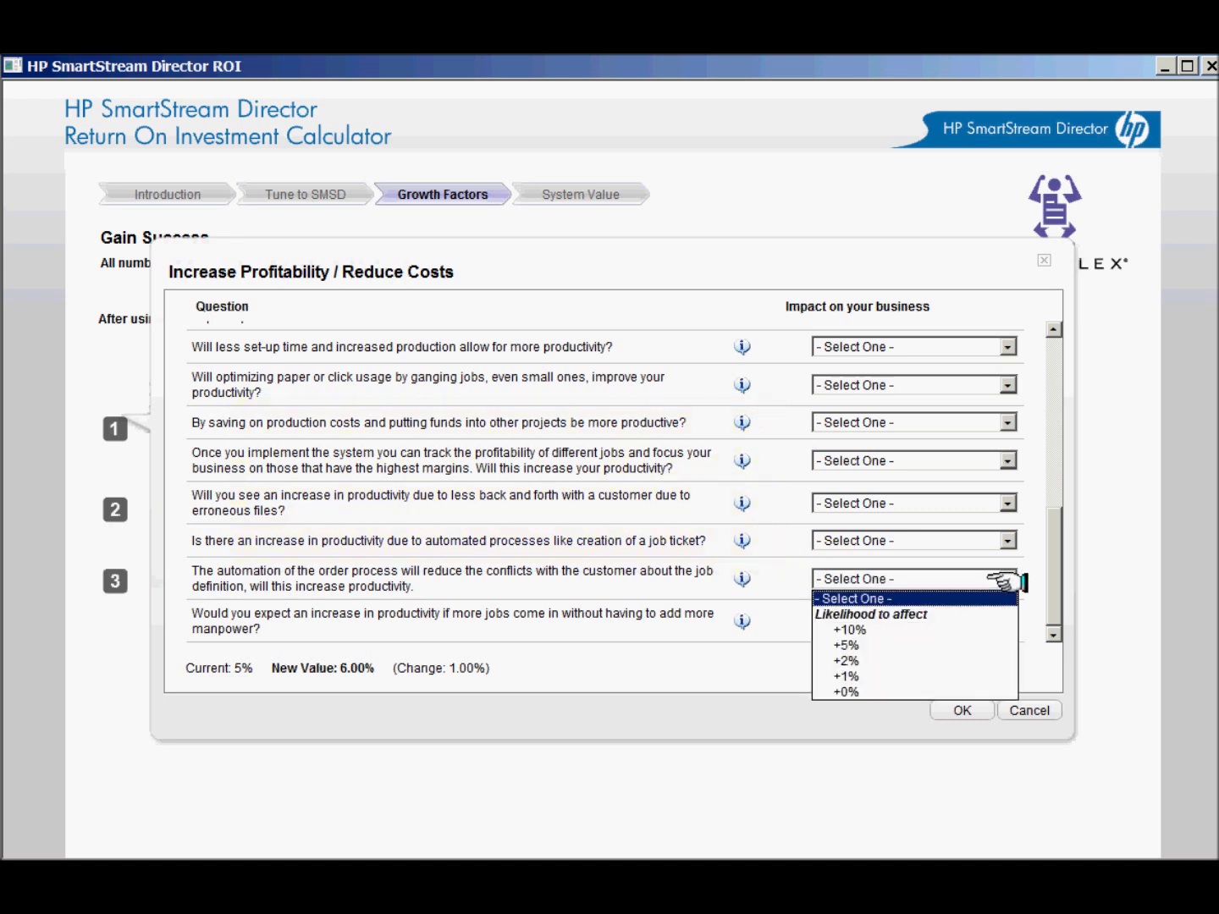
click(999, 641)
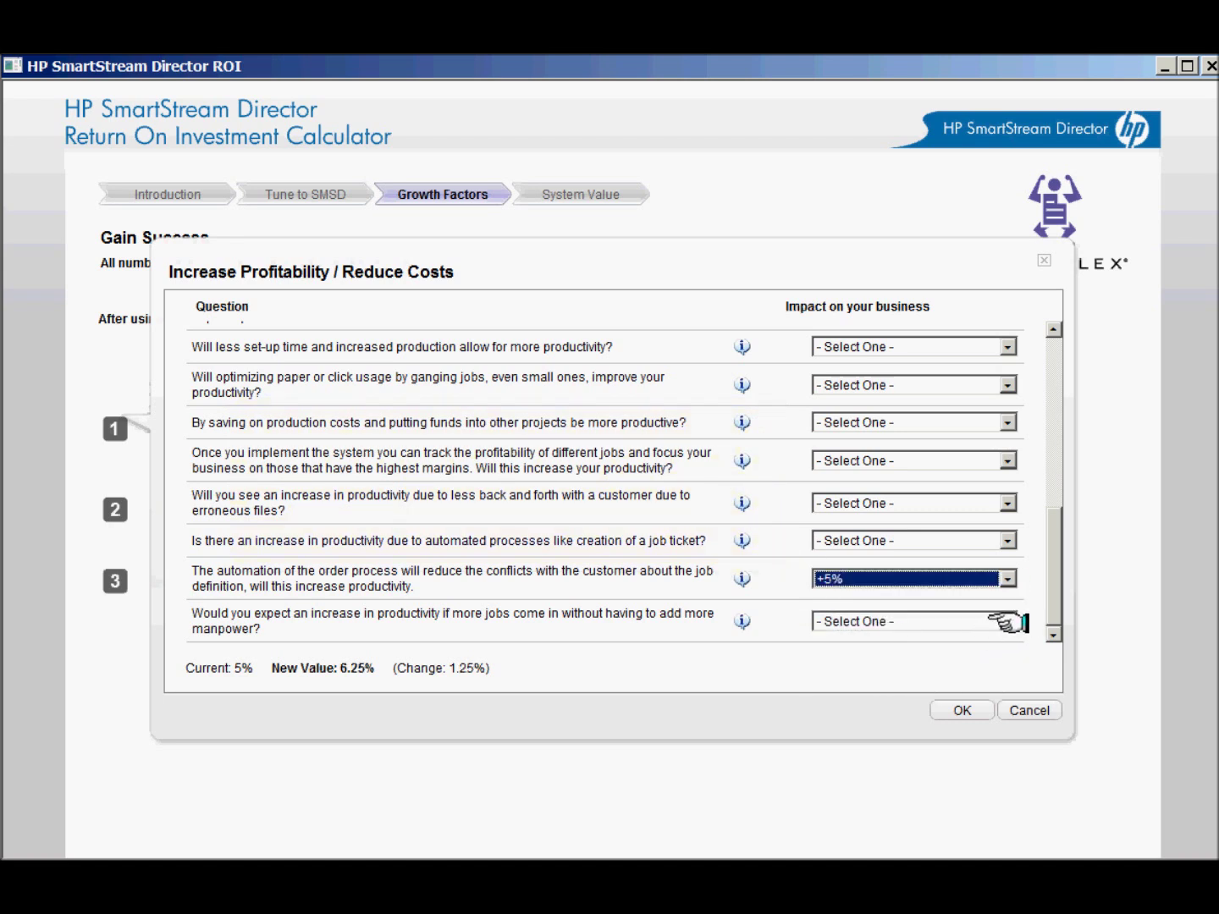
click(1006, 623)
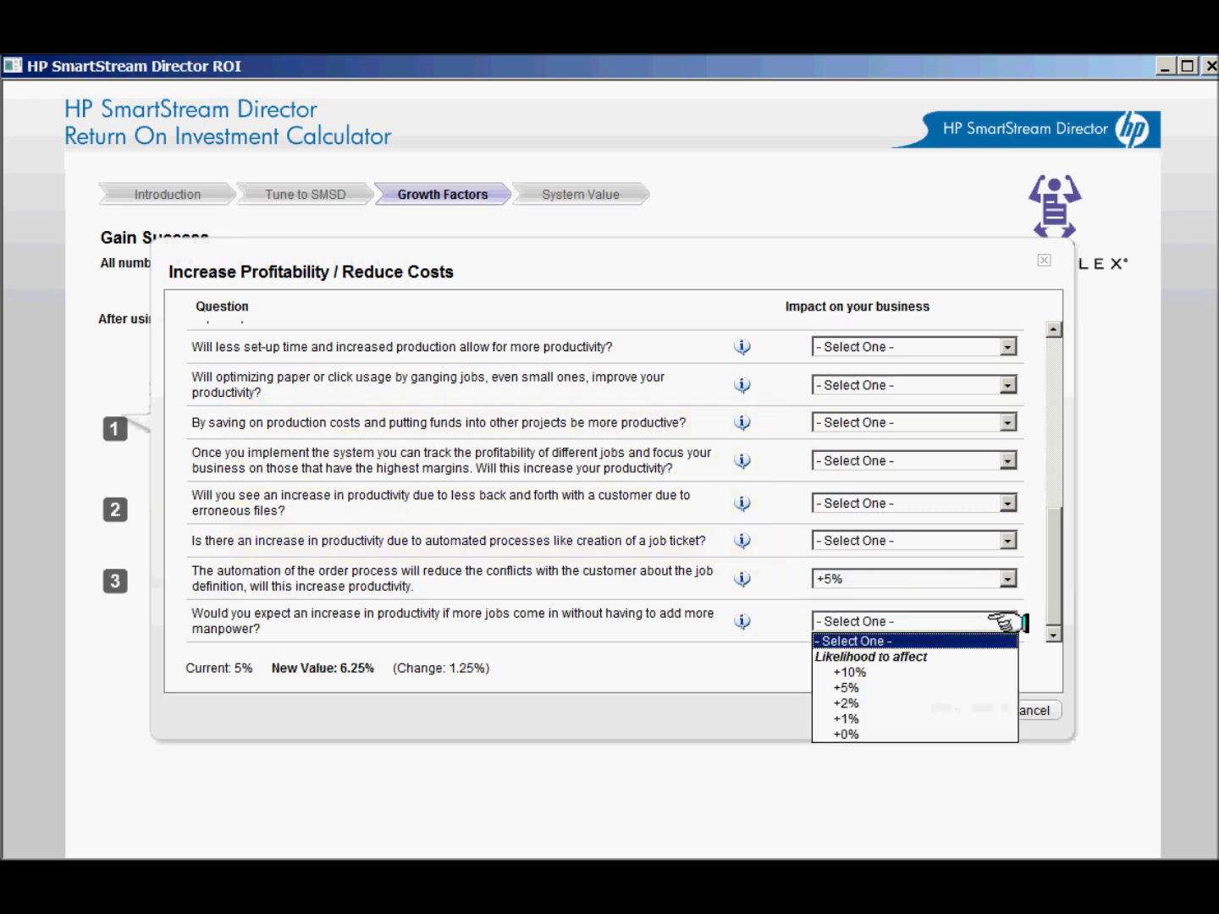
click(964, 685)
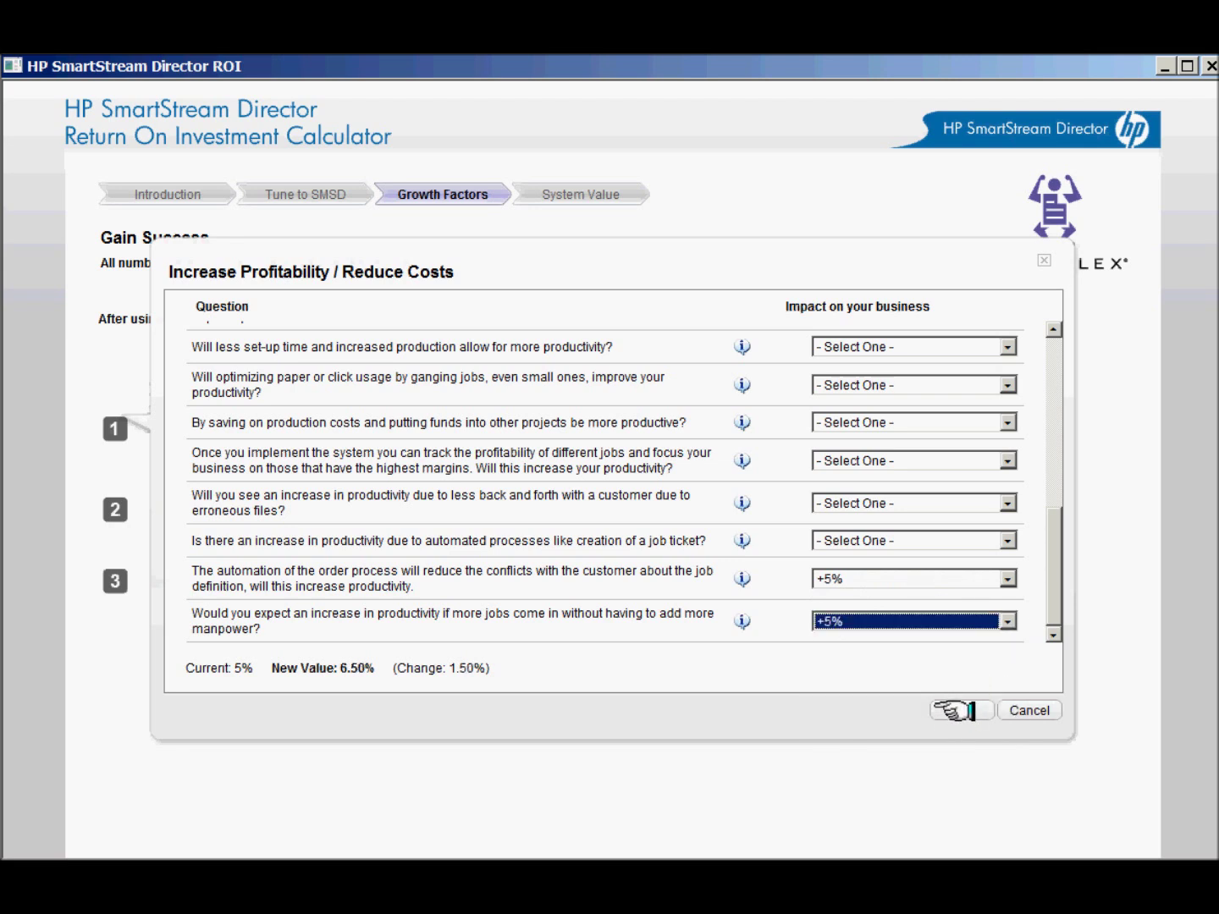
click(941, 711)
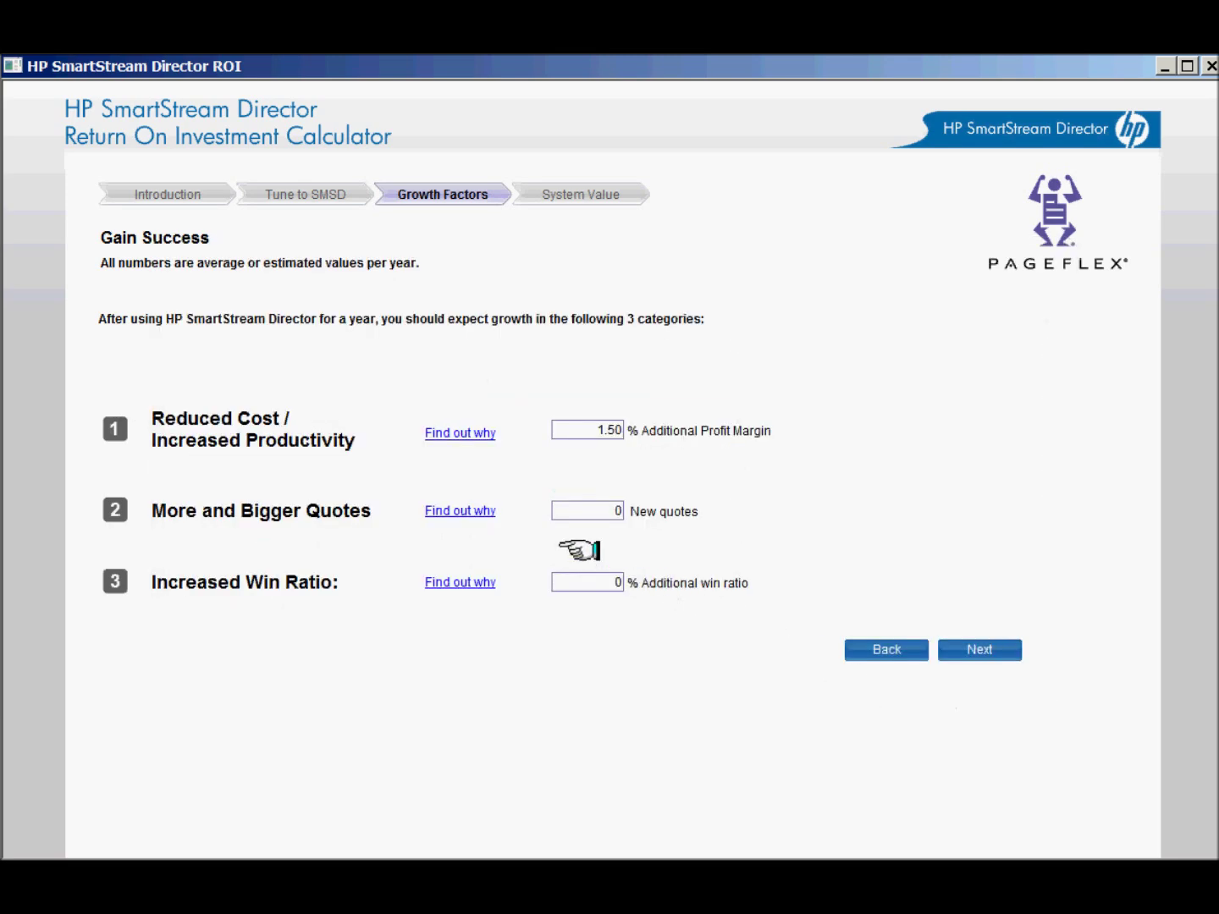
In More and Bigger Quotes, rate the seamless business-process question at +5% and accept
click(454, 509)
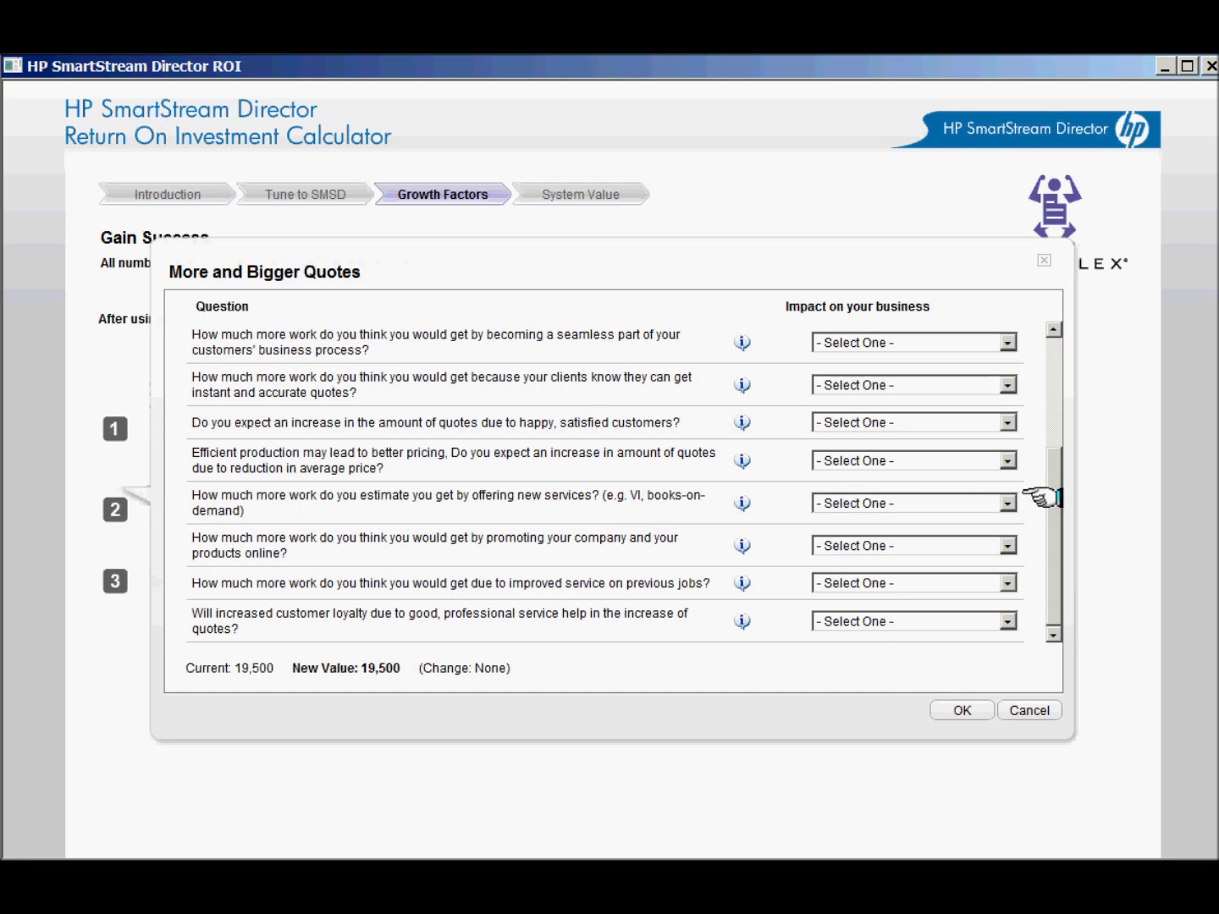
drag(1058, 509, 1047, 381)
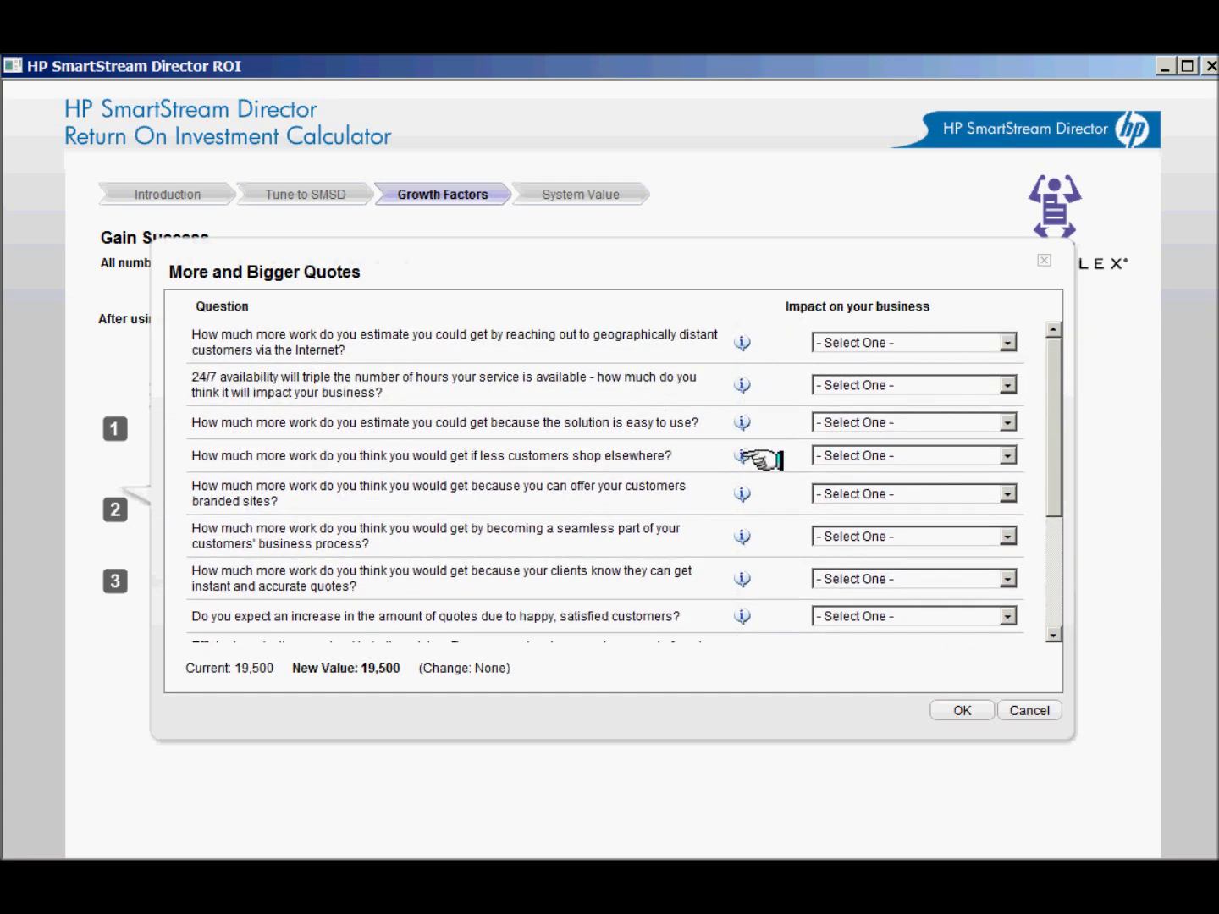
click(737, 539)
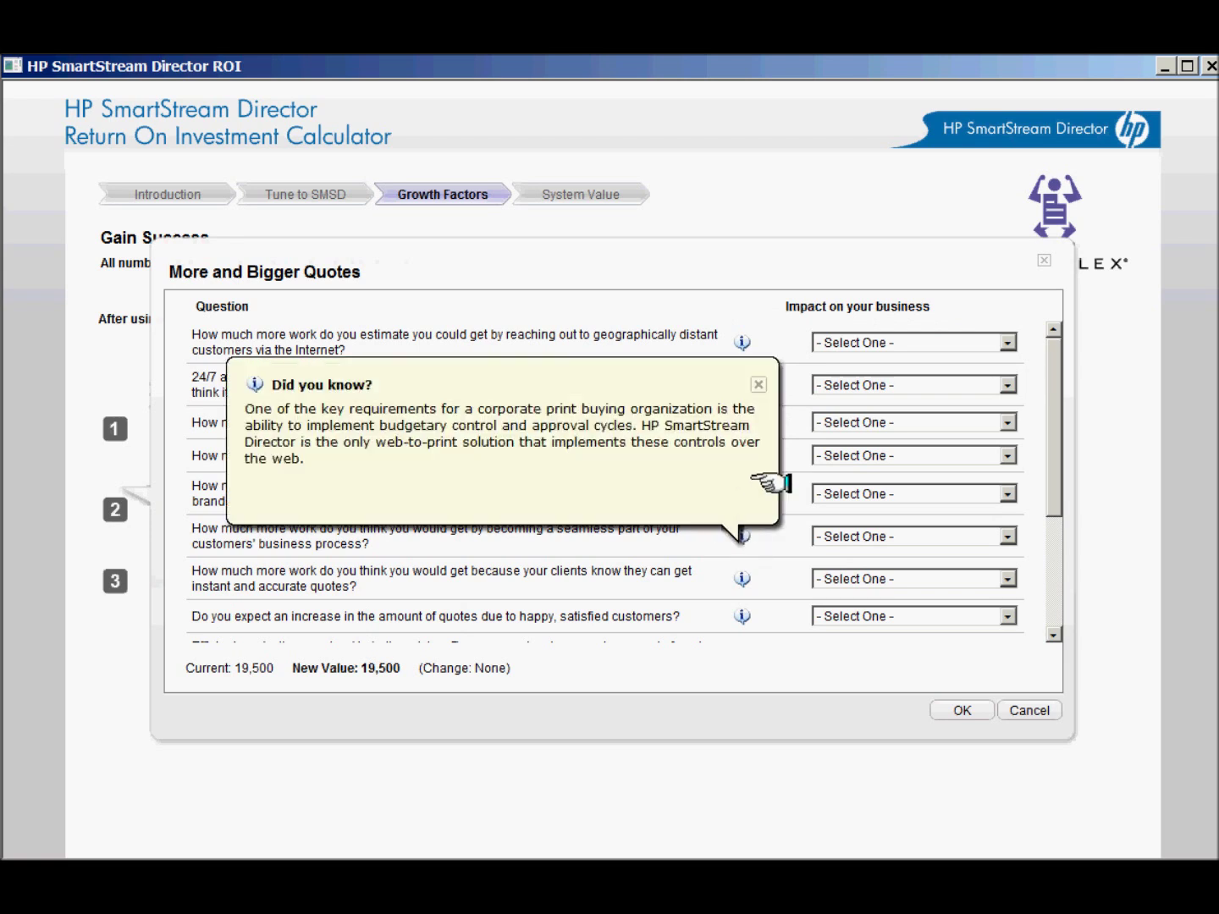
click(738, 381)
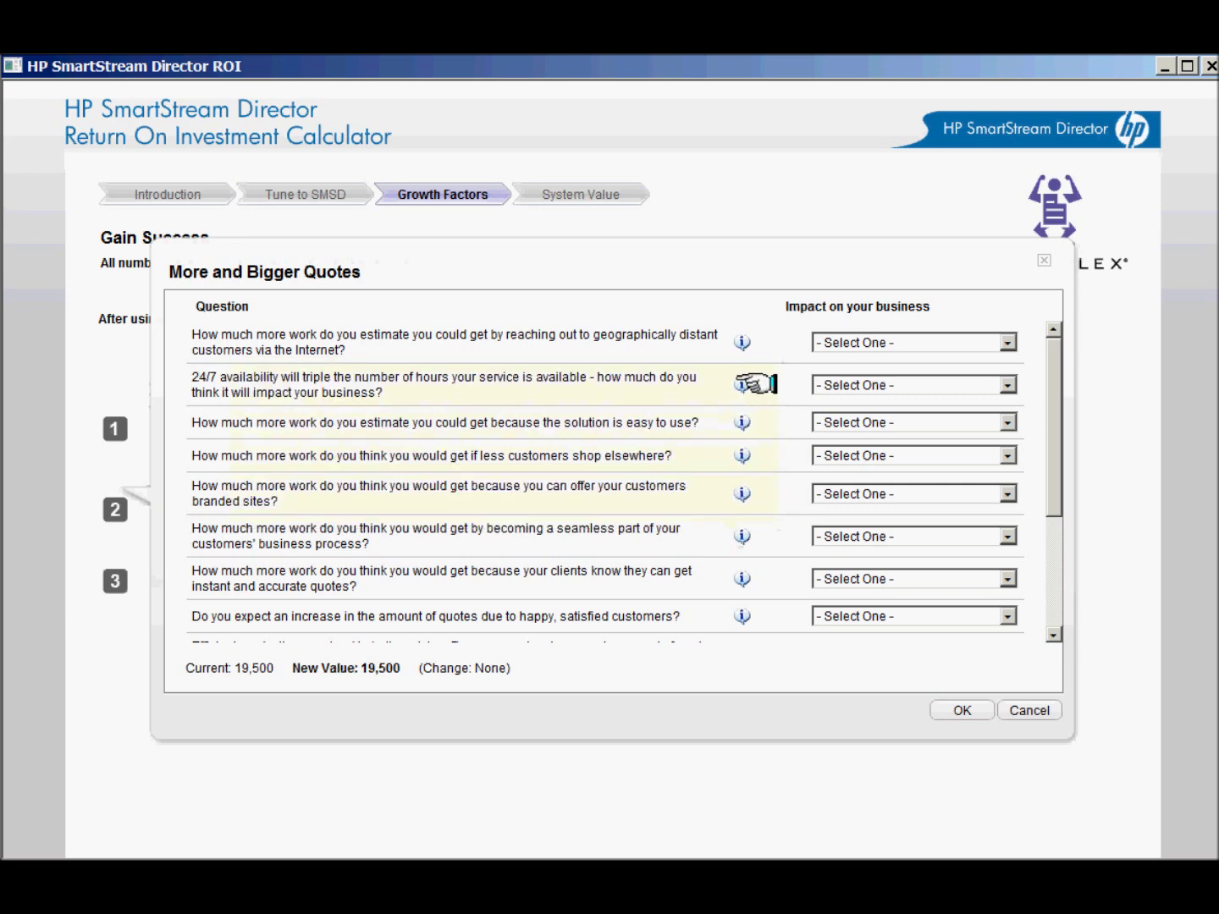
click(982, 543)
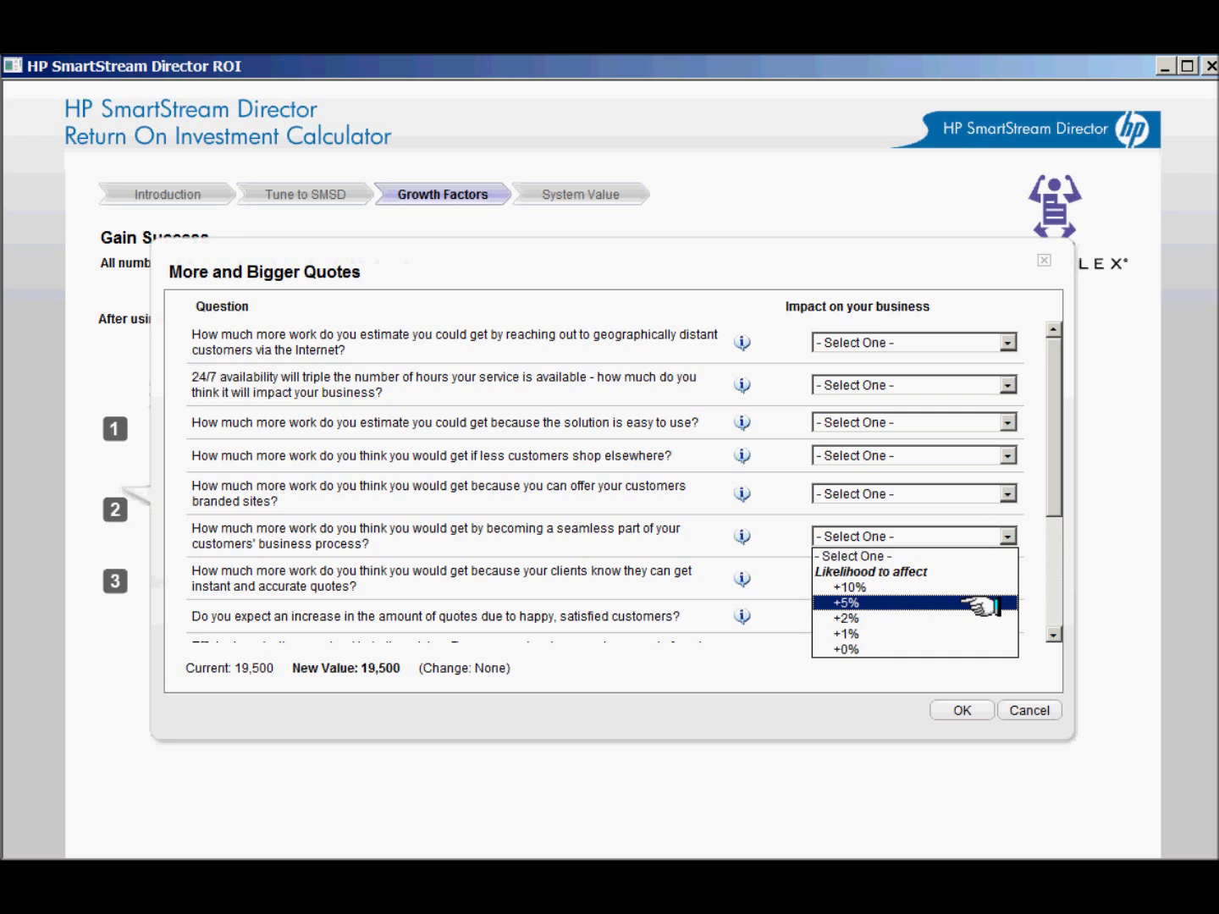
click(982, 604)
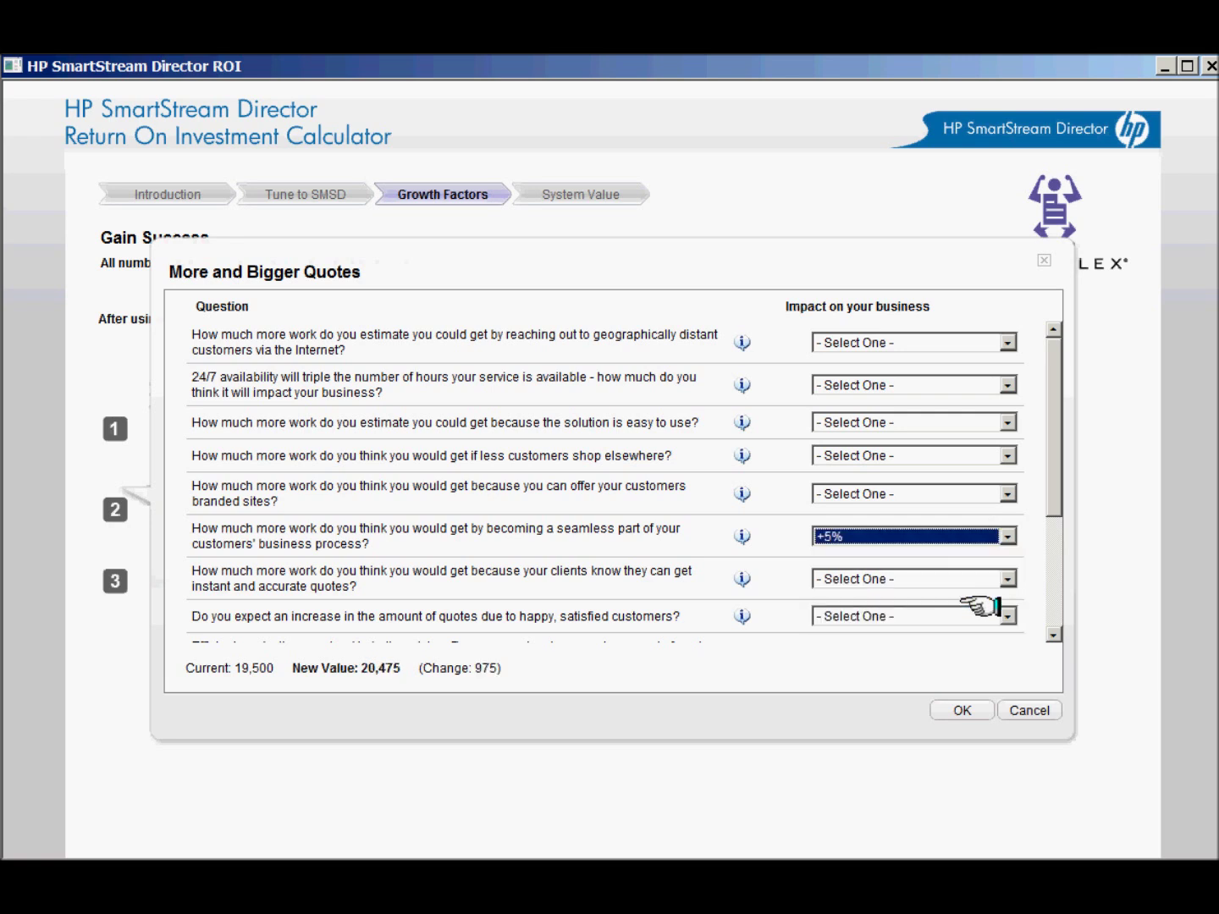
click(956, 711)
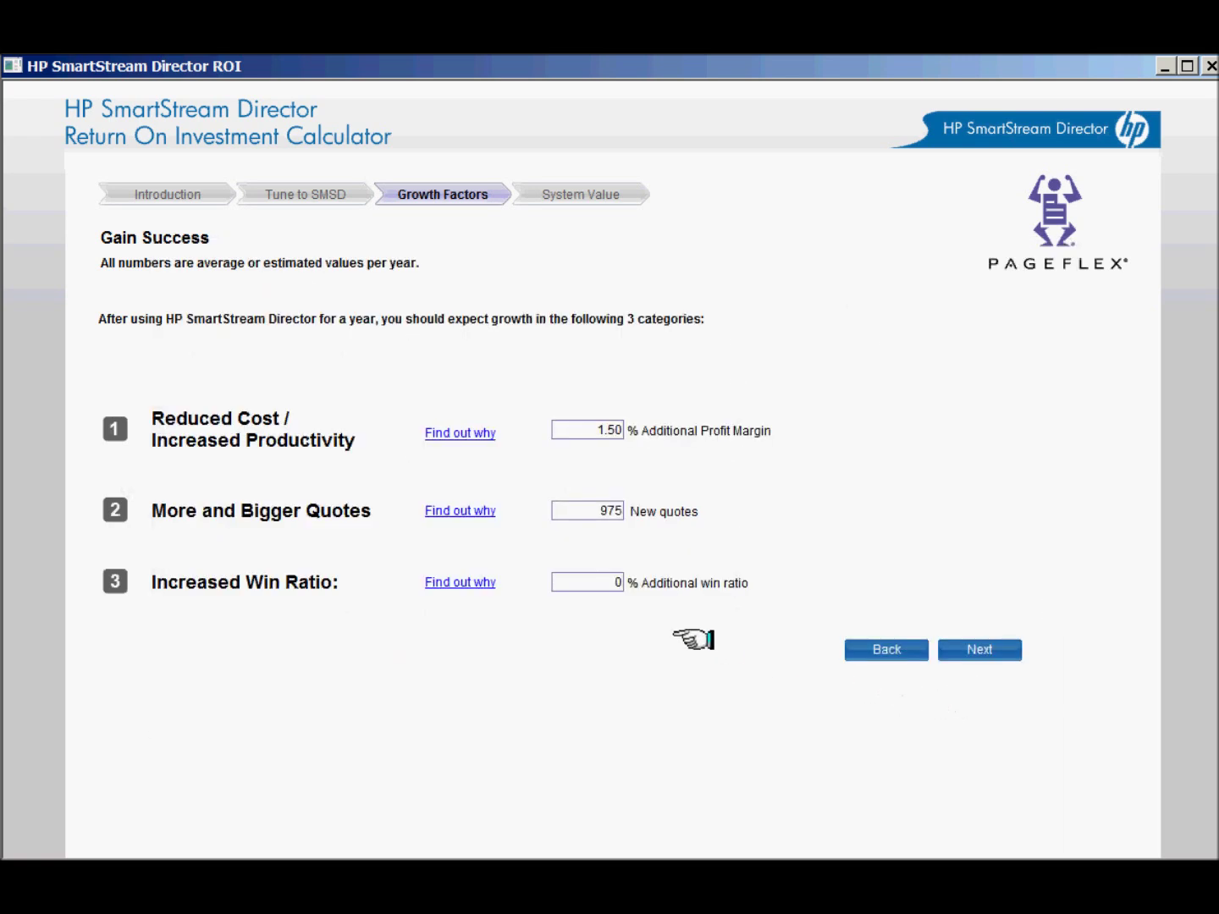
Rate the competitive offerings and customer-comfort win-ratio questions at +10% each
click(457, 583)
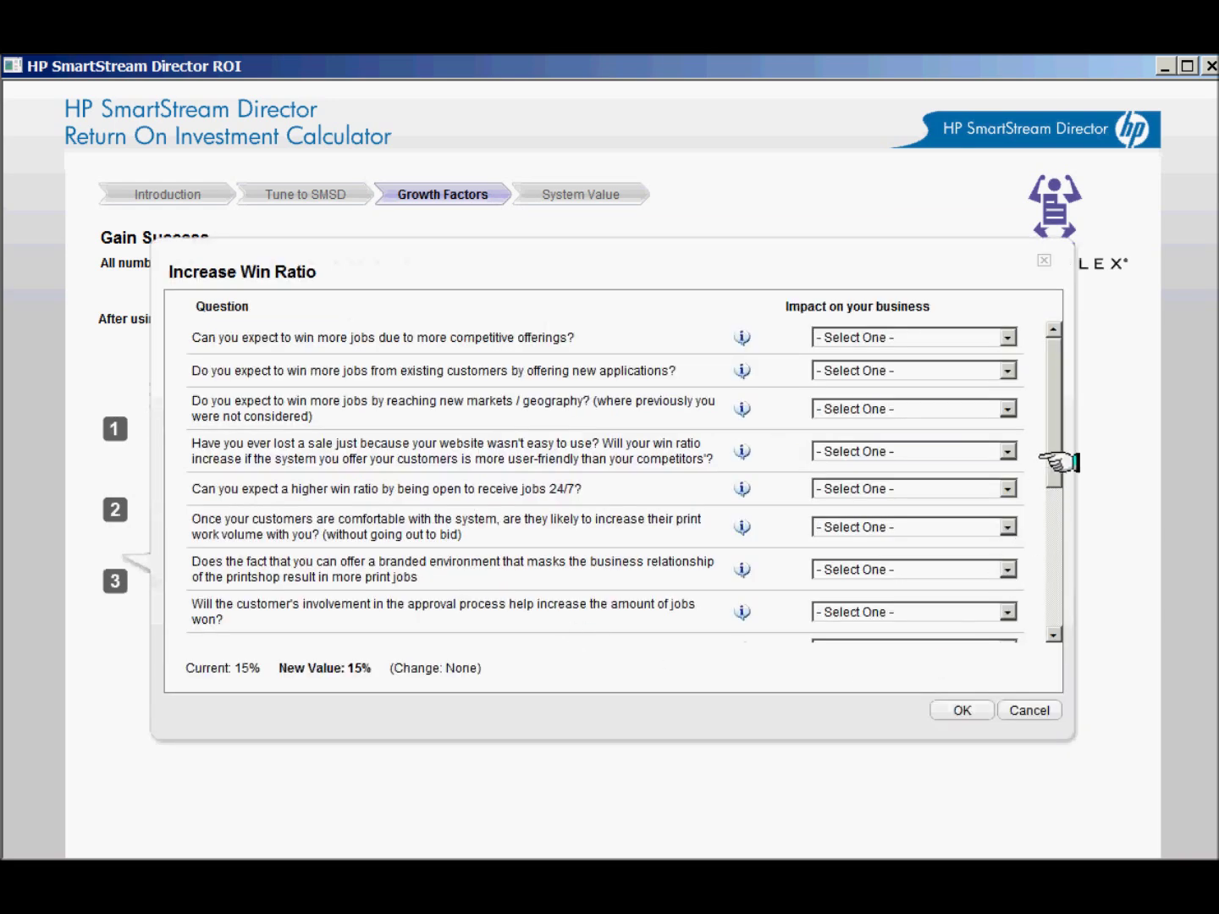
mouse_move(1050, 429)
mouse_down()
mouse_move(1071, 605)
mouse_move(1056, 445)
mouse_up()
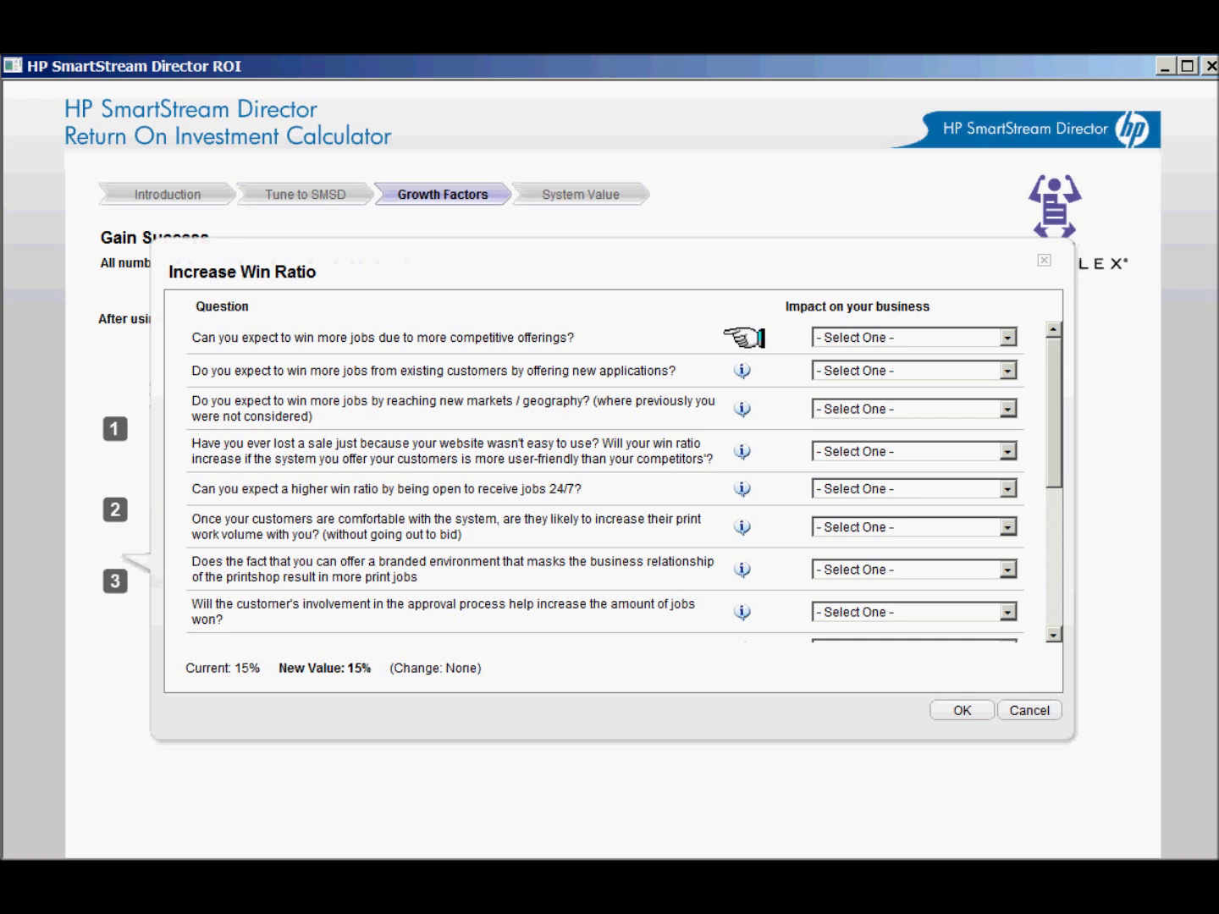
click(733, 335)
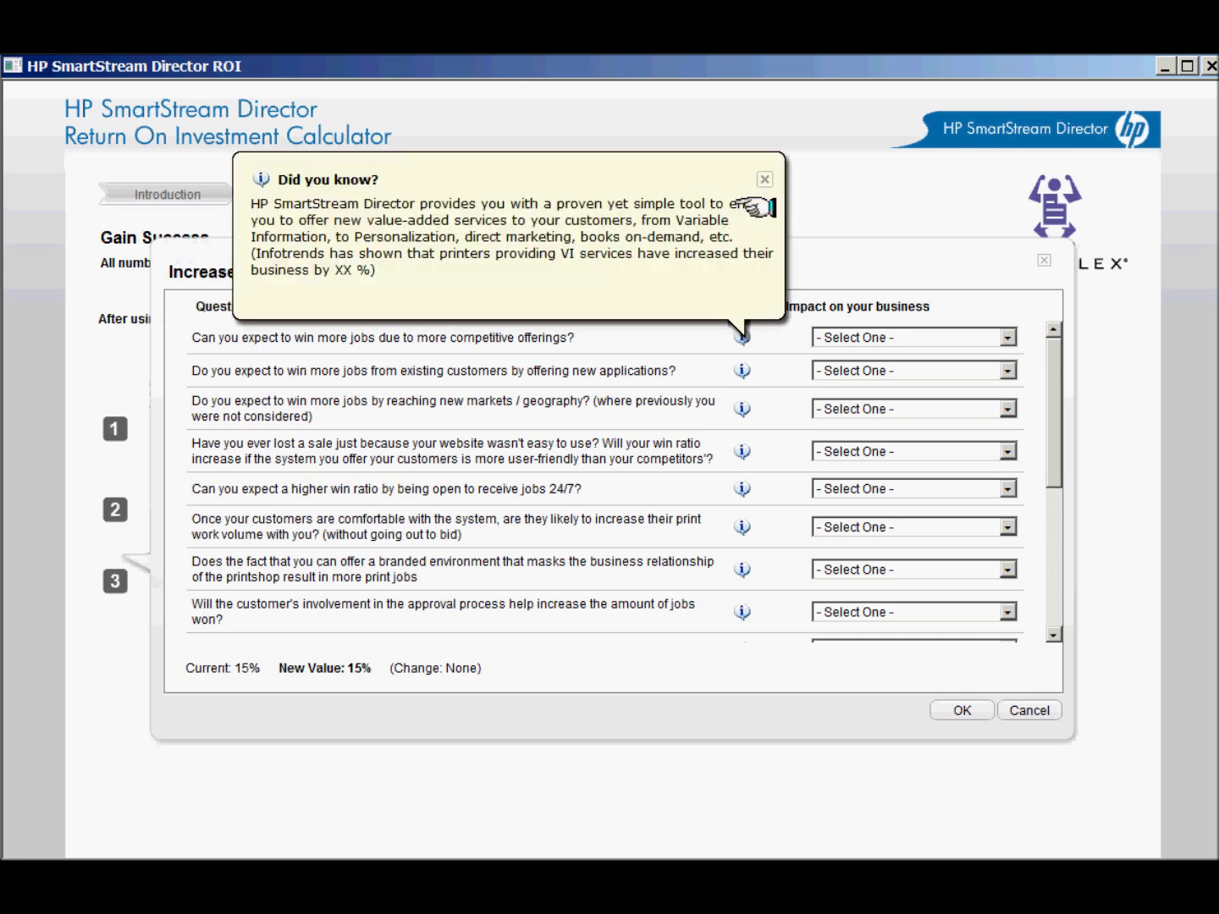
click(764, 179)
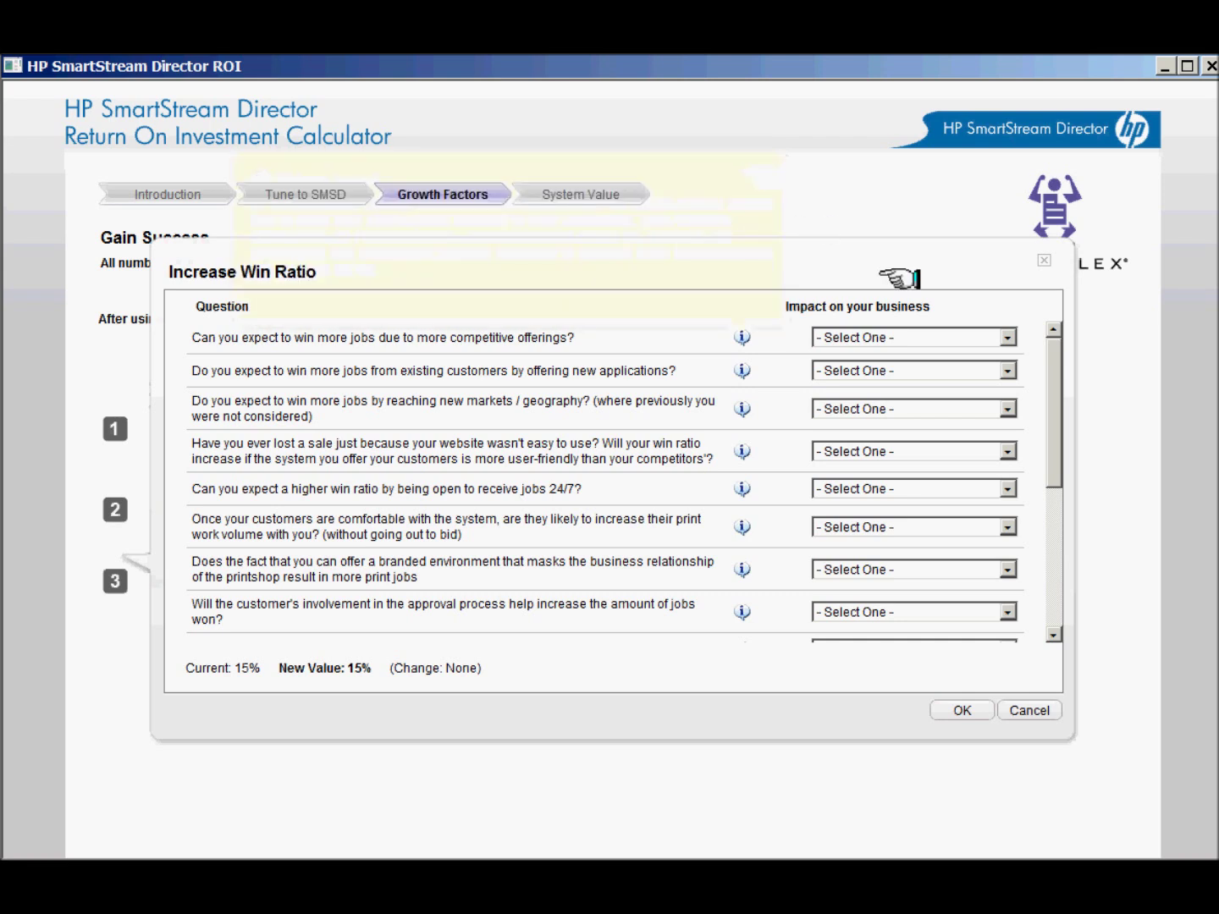
click(1004, 339)
click(985, 388)
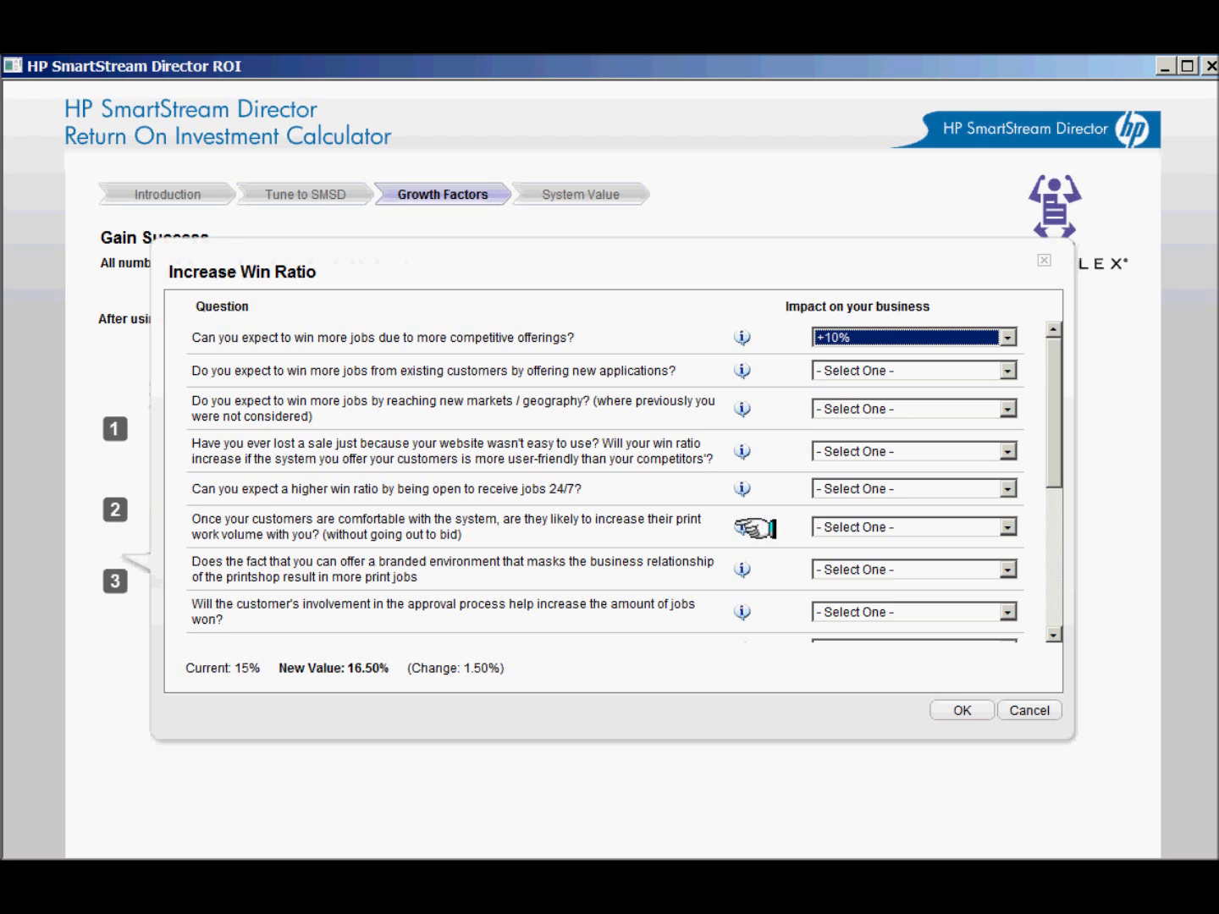
click(1006, 527)
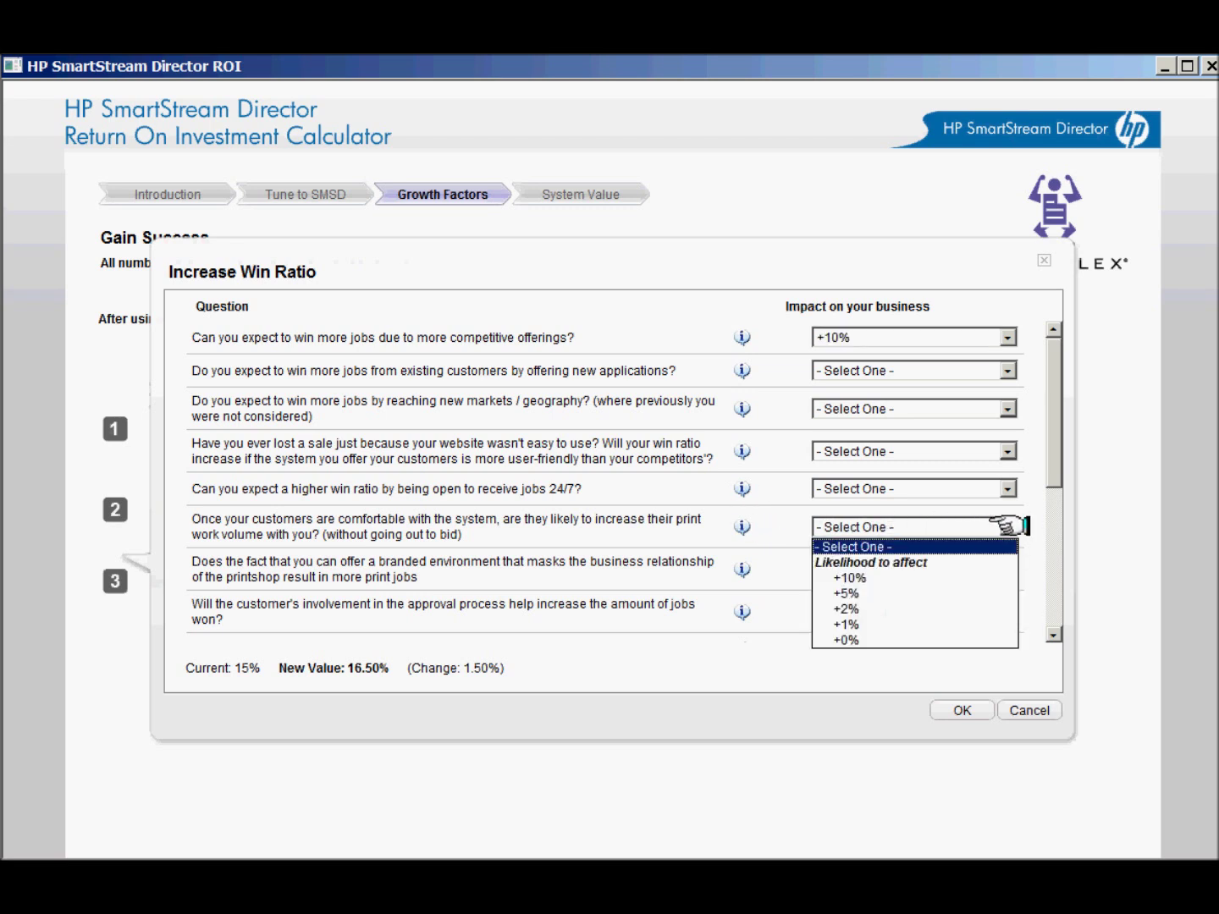
click(982, 578)
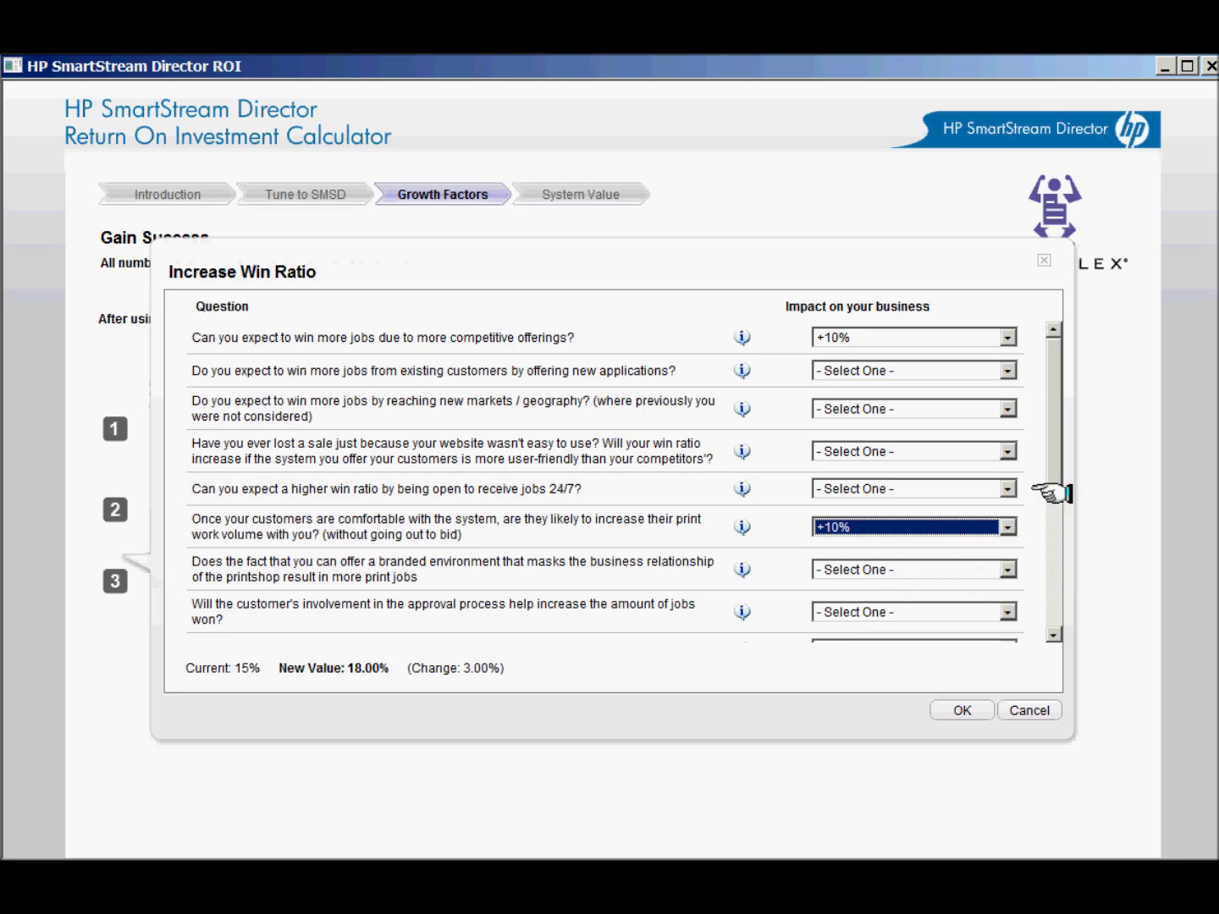
Rate quote-in-half-the-time at +5% and track-profitability at +10%, then accept
drag(1055, 457, 1056, 563)
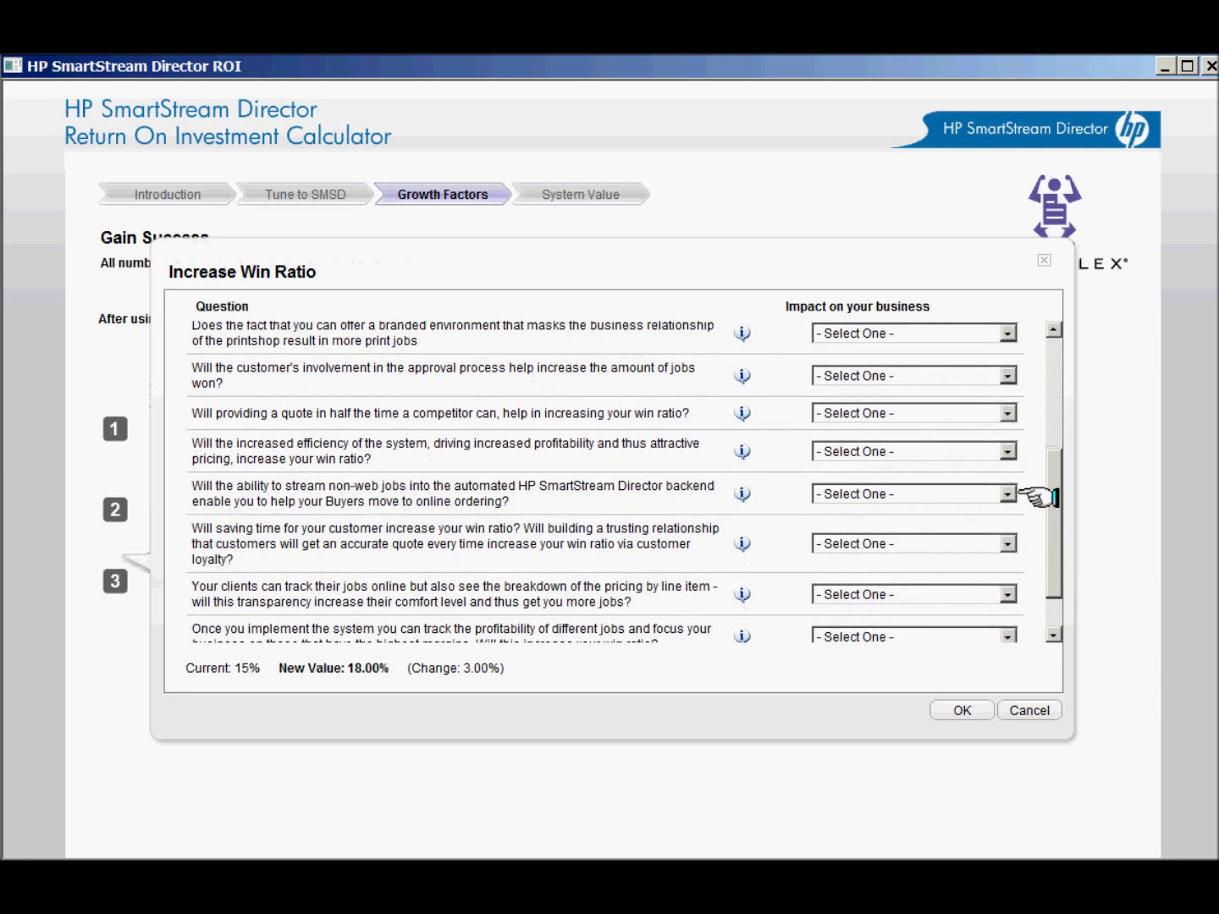
click(1006, 414)
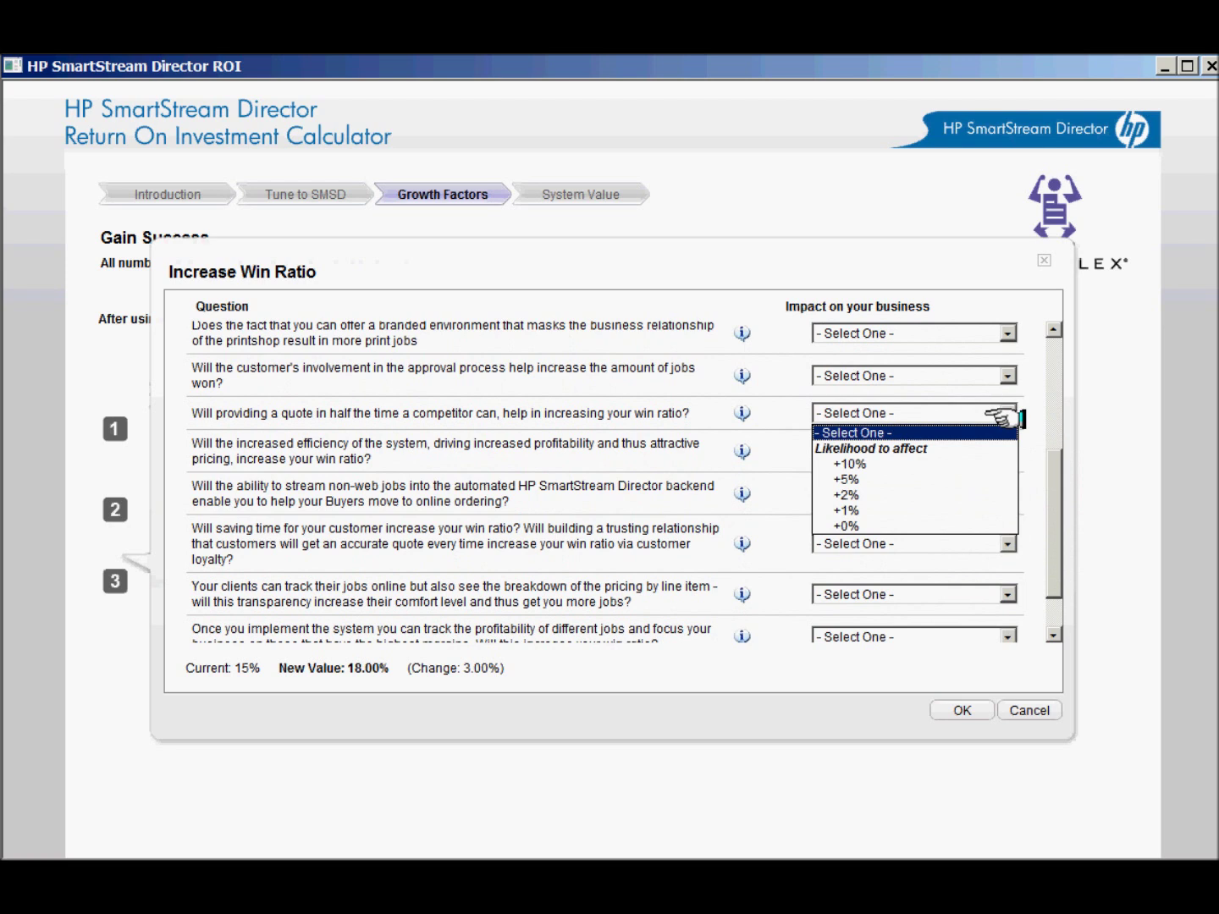
click(981, 480)
drag(1052, 502, 1053, 545)
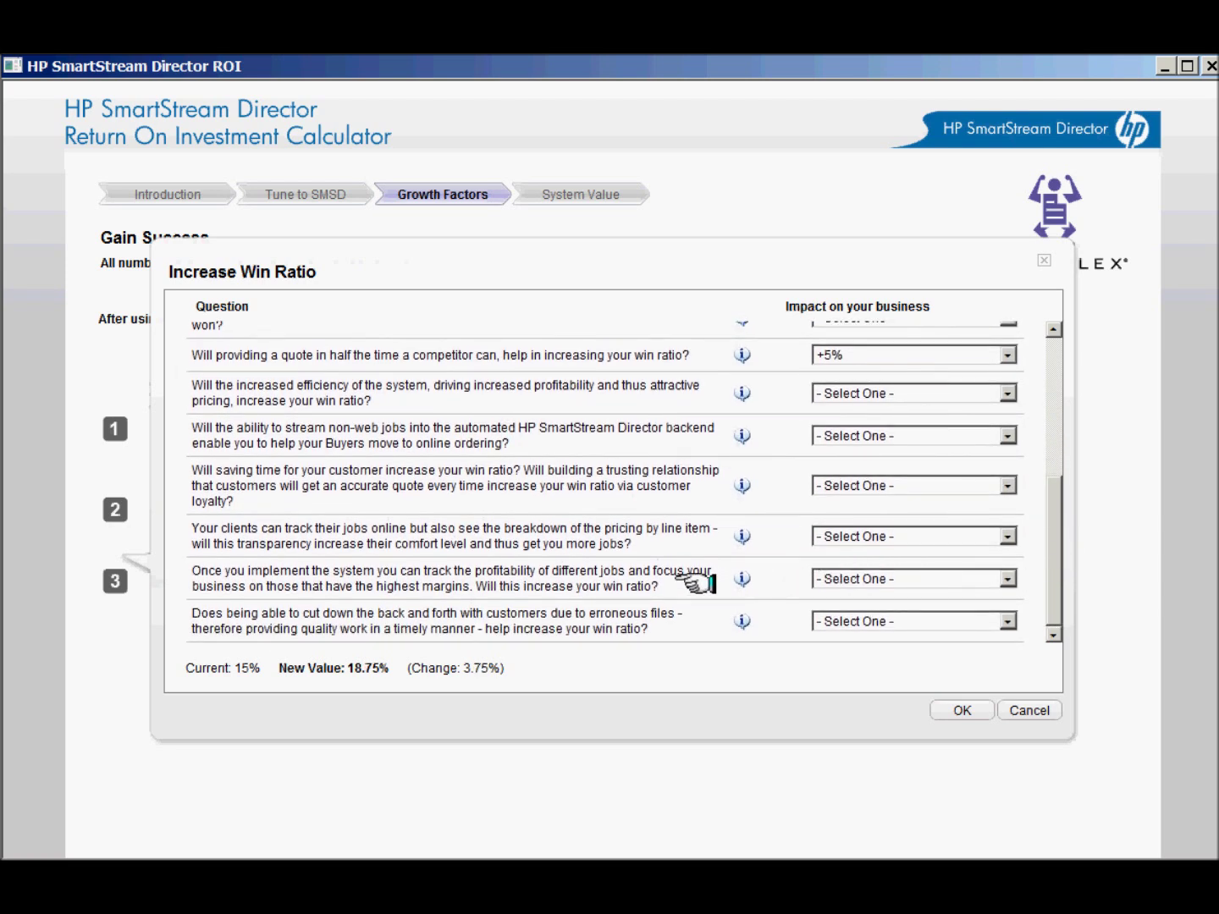
click(1009, 578)
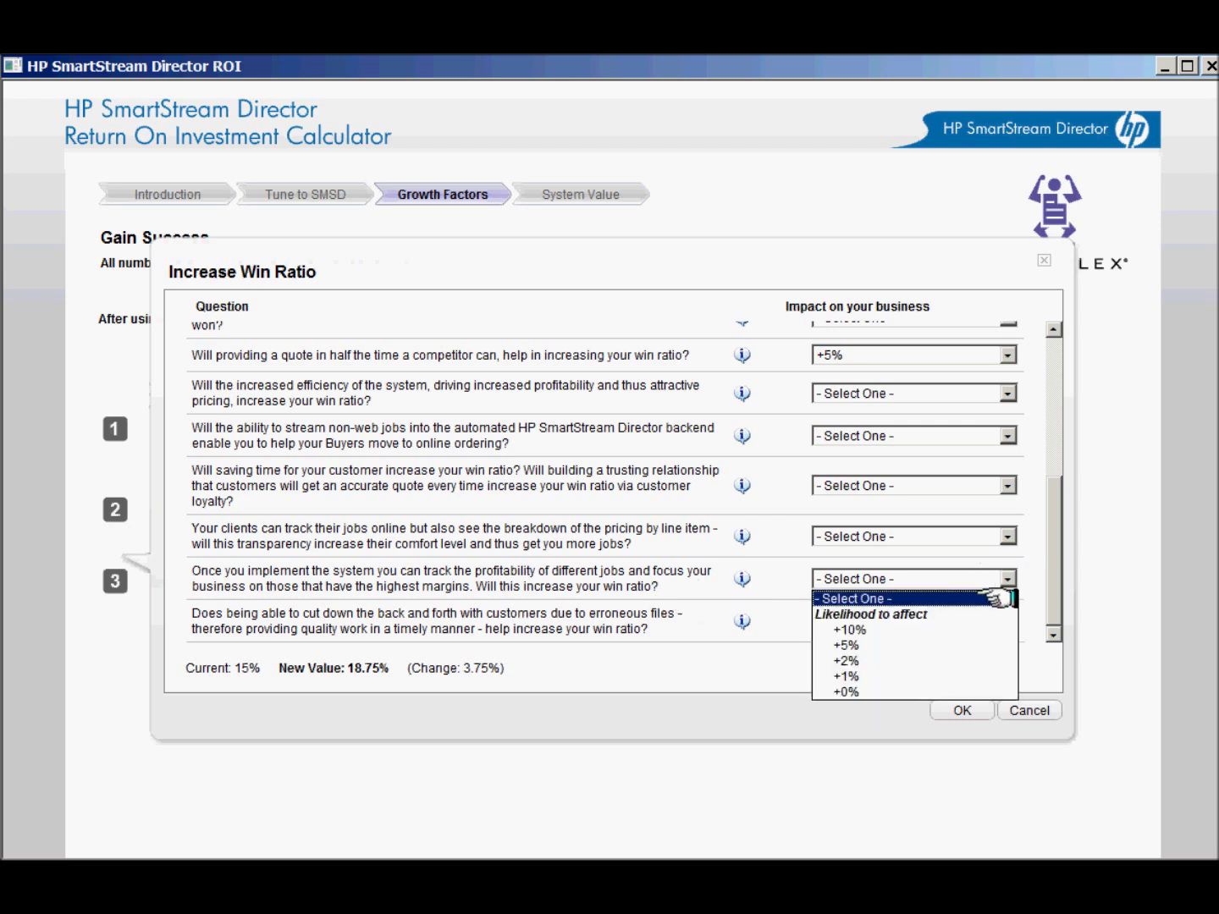
click(974, 629)
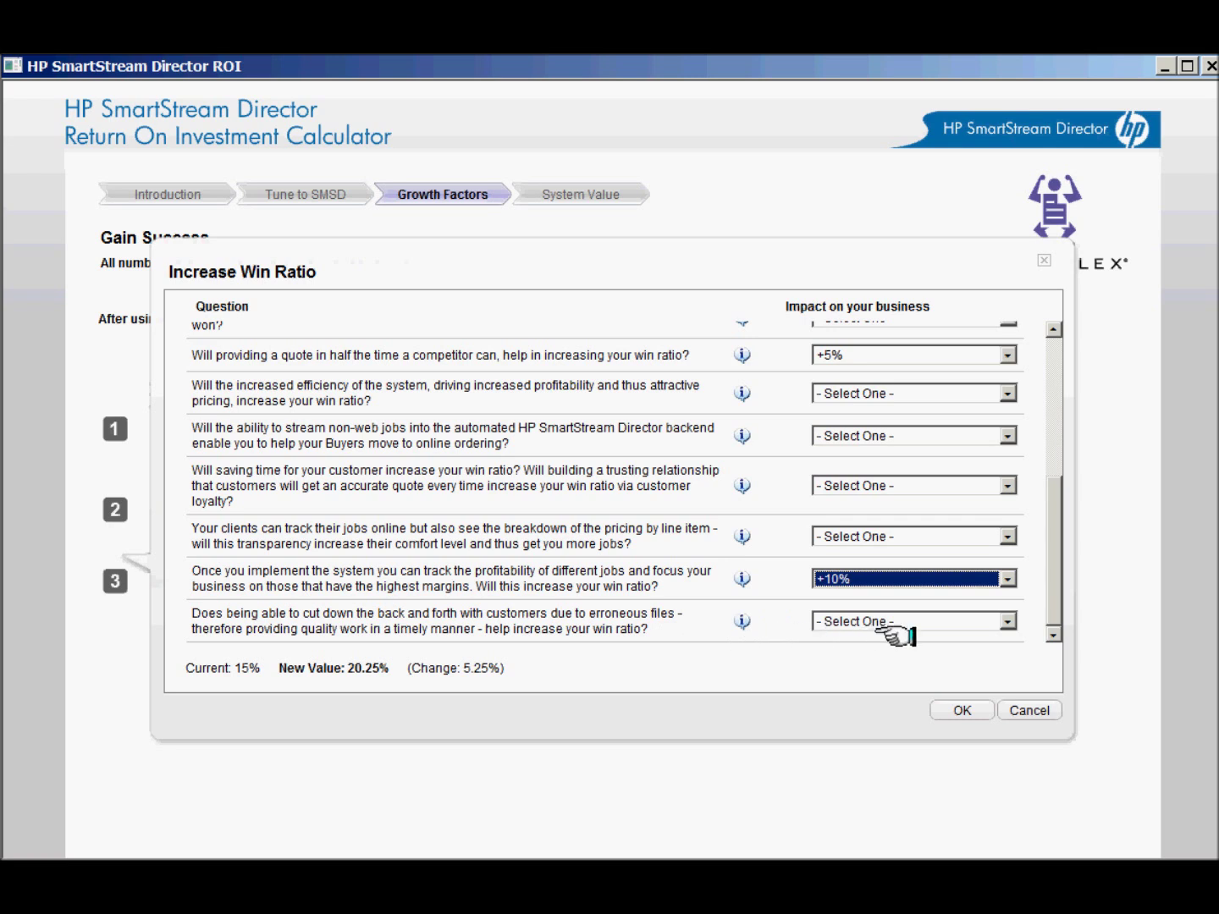
click(942, 712)
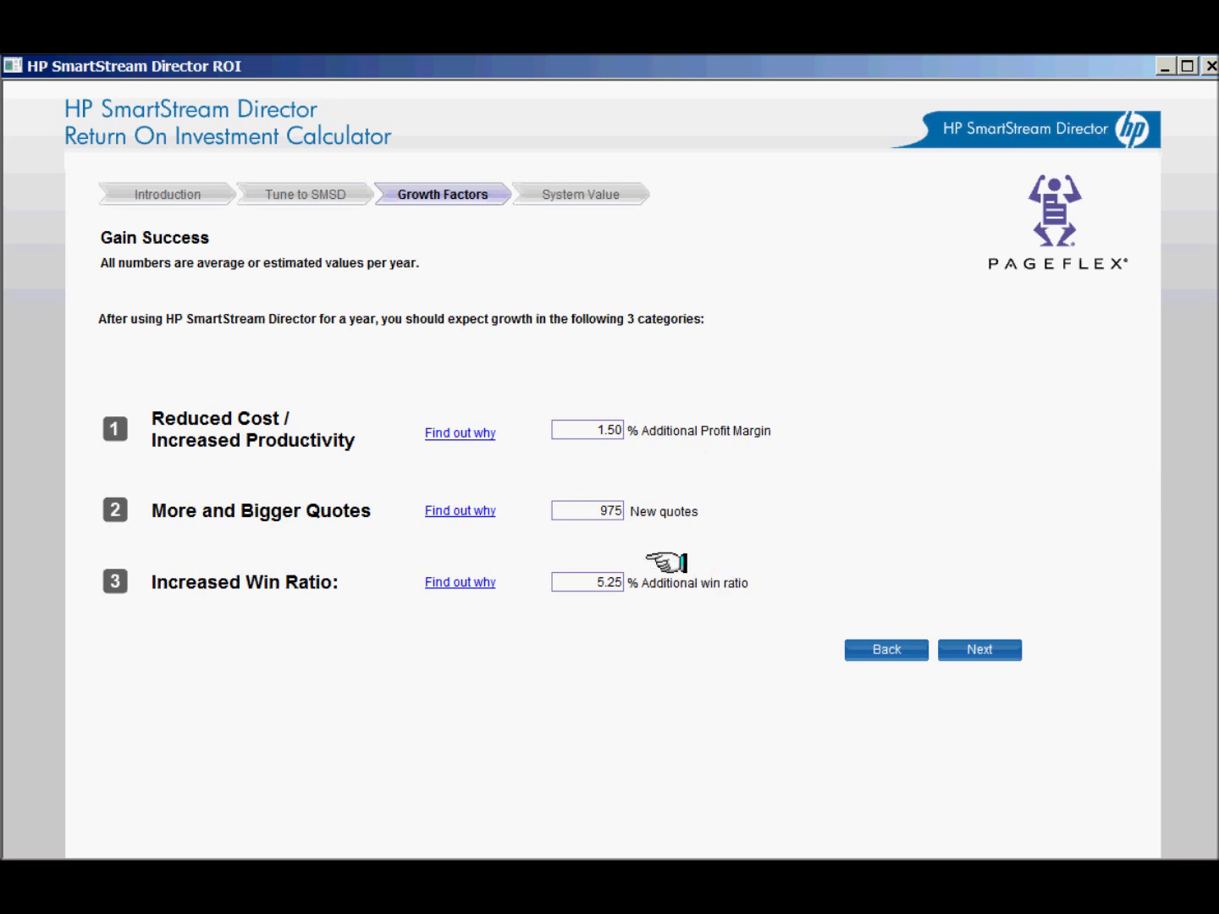
Change the new quotes value from 975 to 700 and continue to System Value
drag(585, 508, 660, 509)
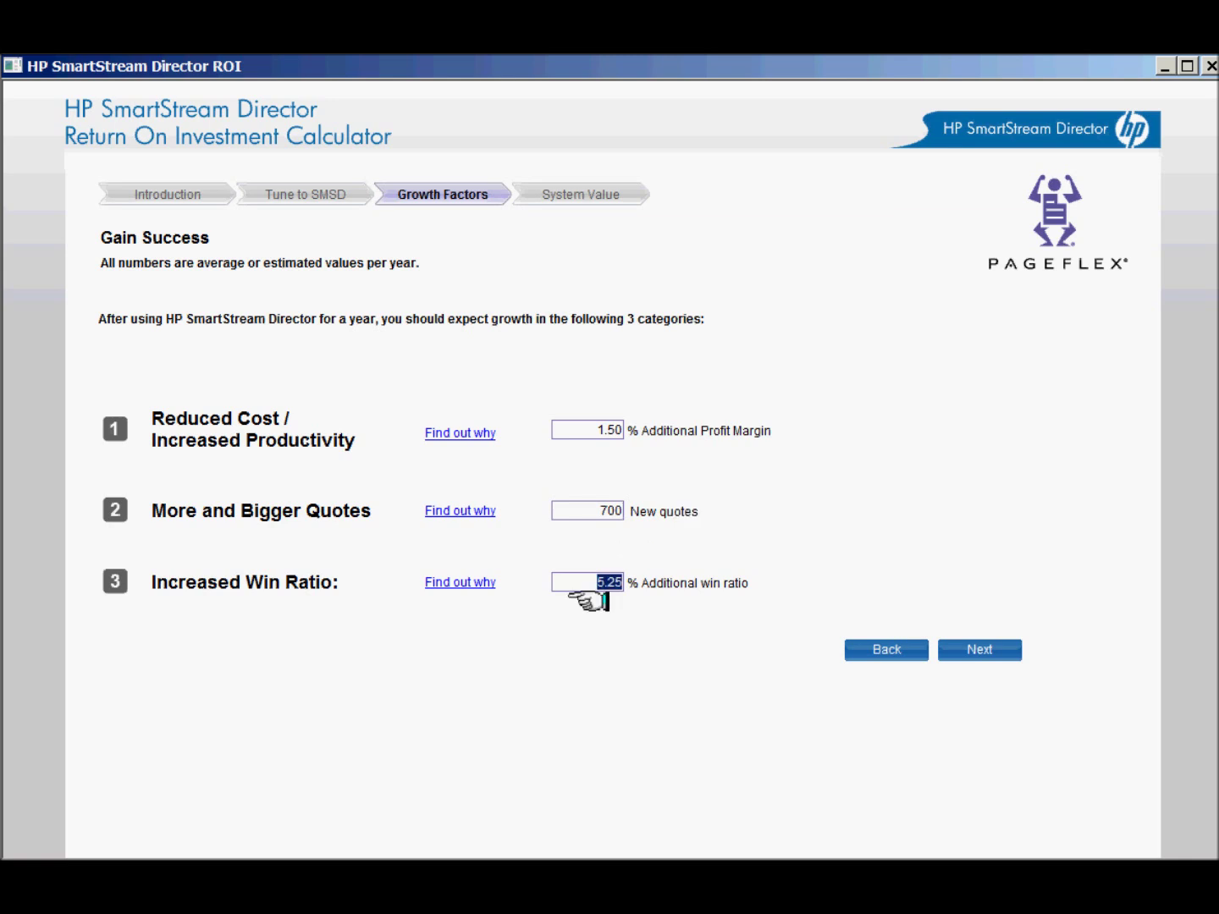
click(981, 649)
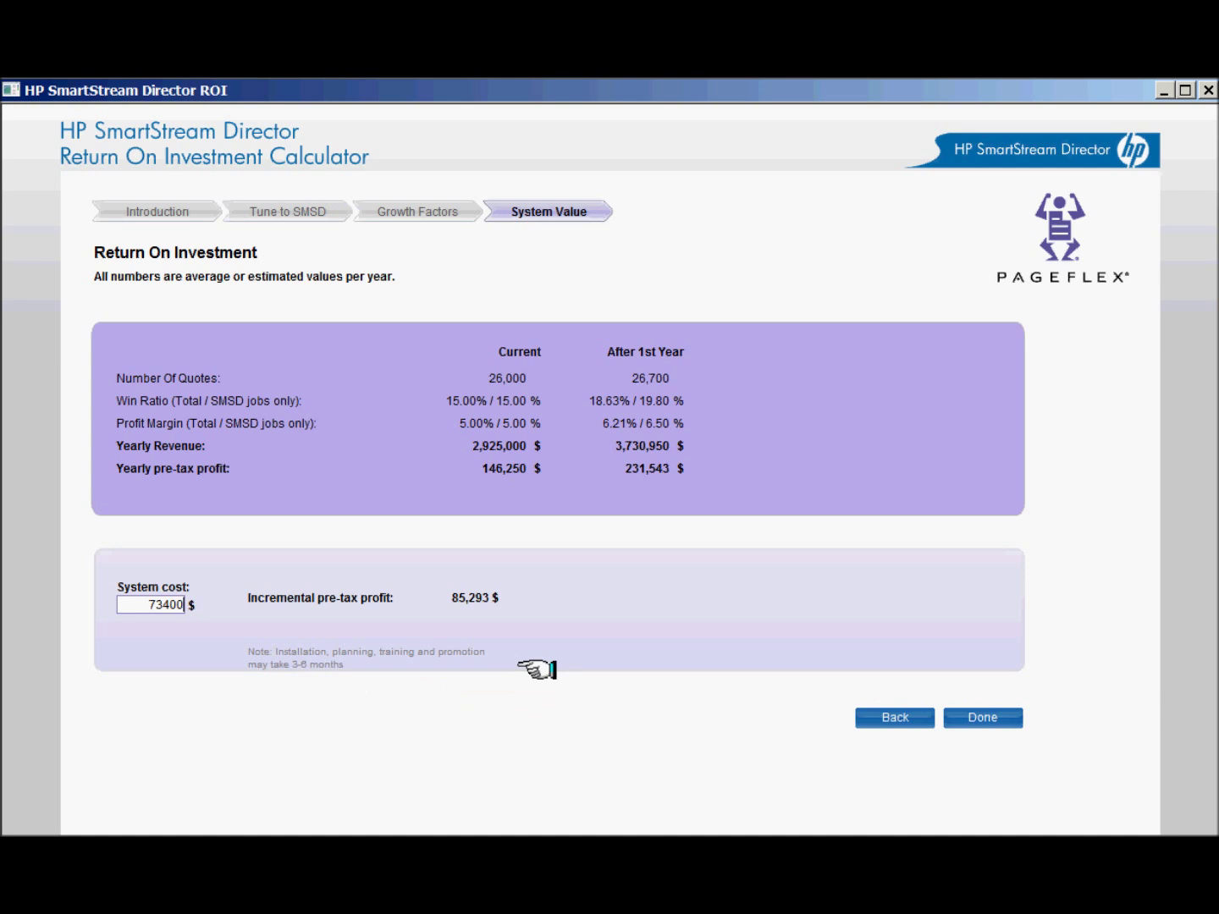
Apply a 73400 system cost, then replace it with 48395 for a 6.8-month return
key(Tab)
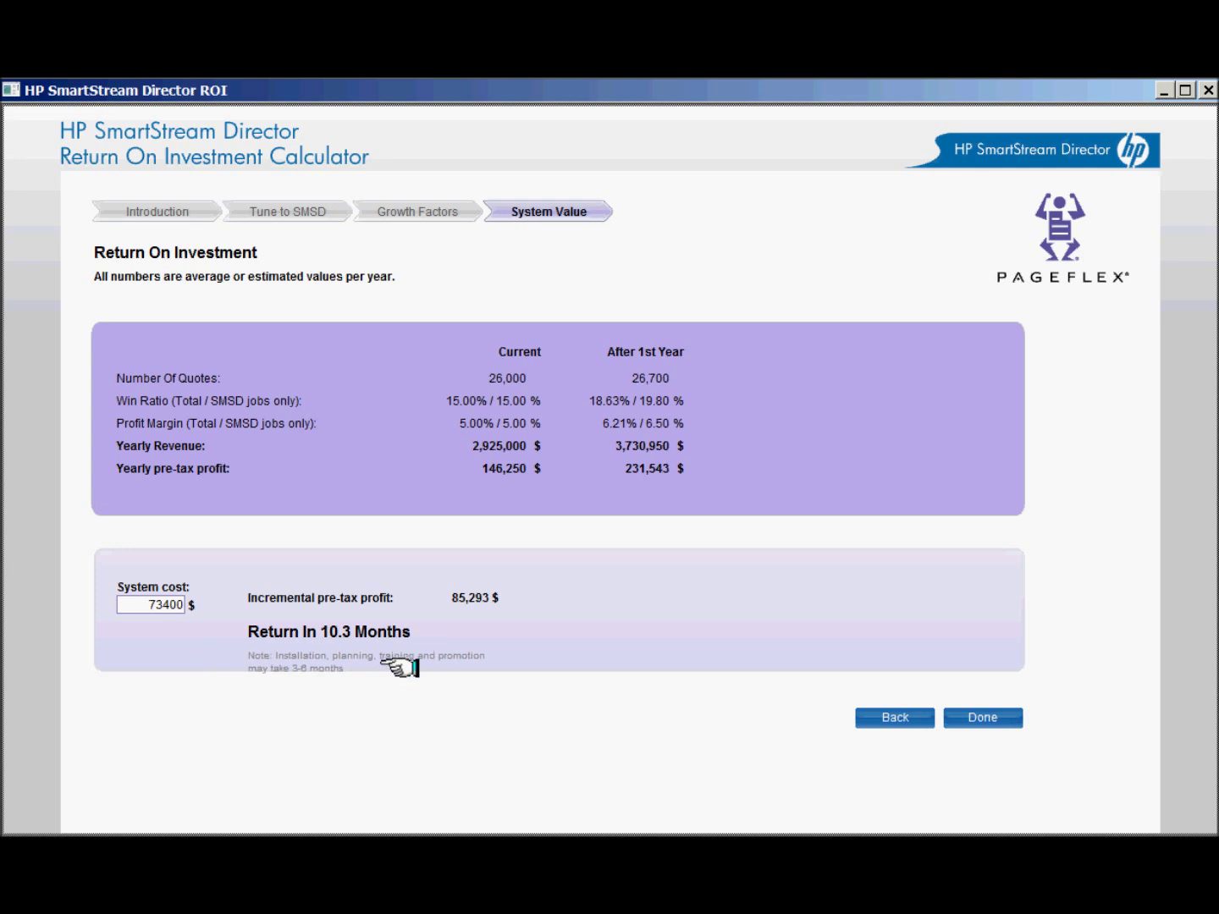
drag(142, 599, 183, 602)
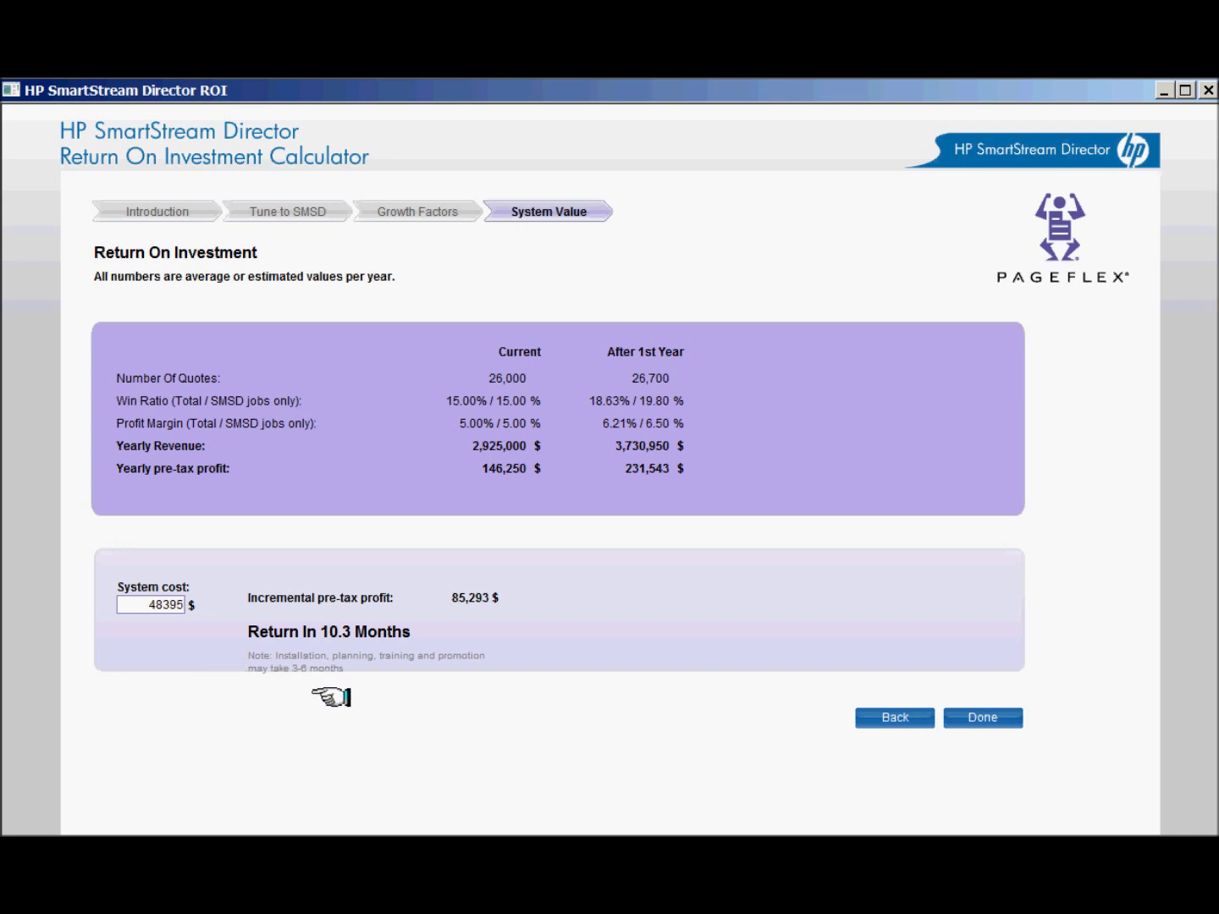
key(Return)
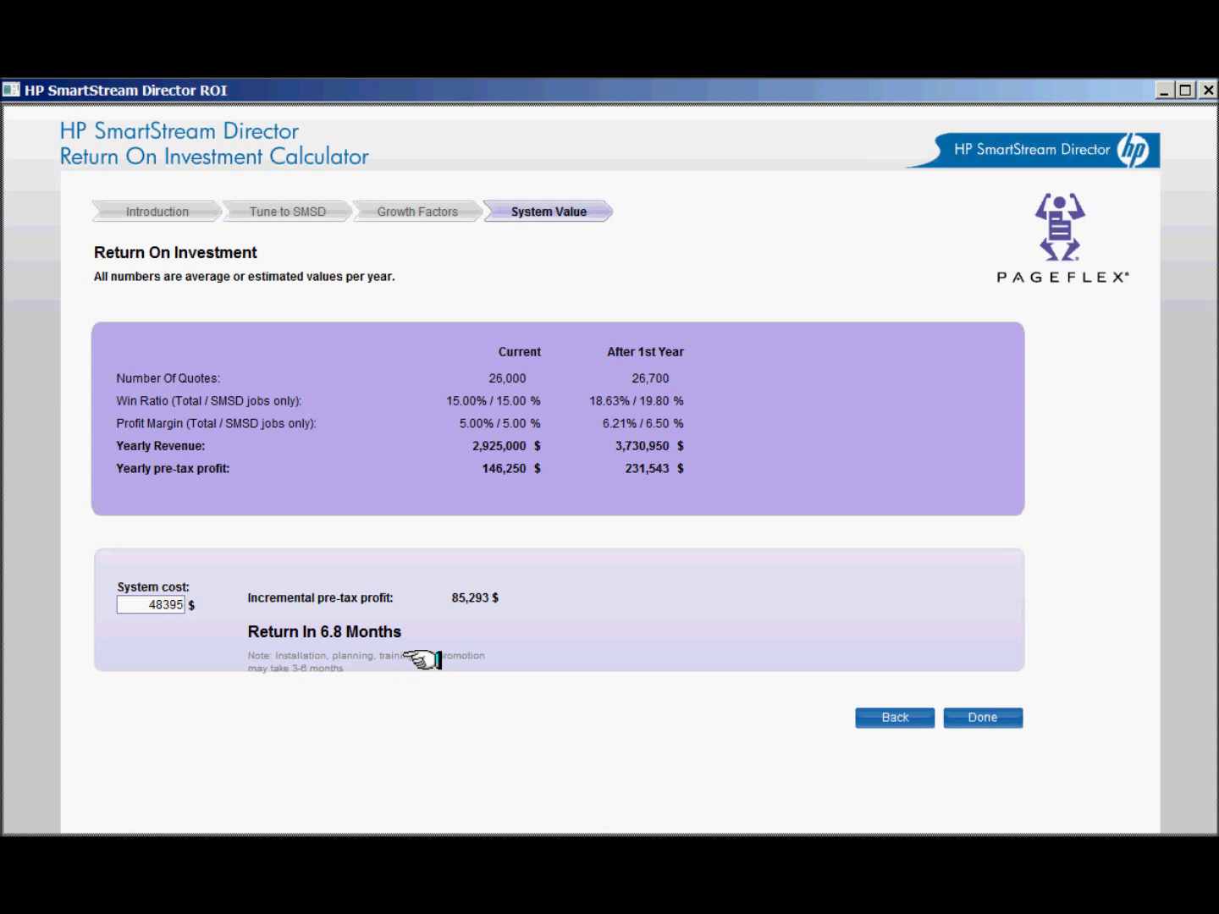